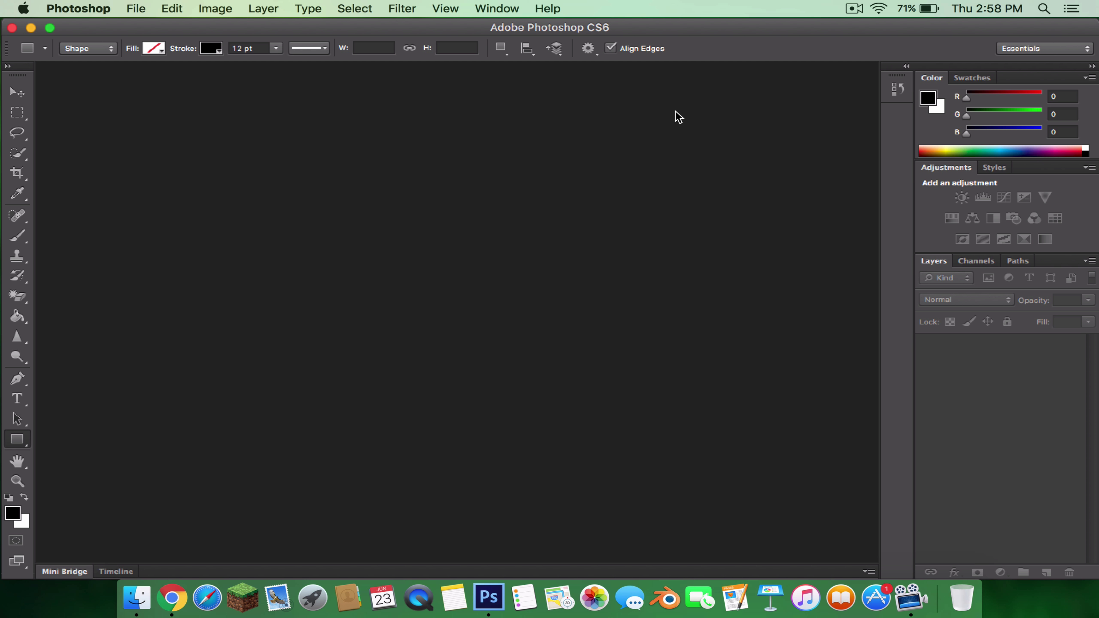
# Step: Create Untitled-1: 1920×1080 px, 72 ppi, RGB Color, with Transparent background contents
pyautogui.click(140, 6)
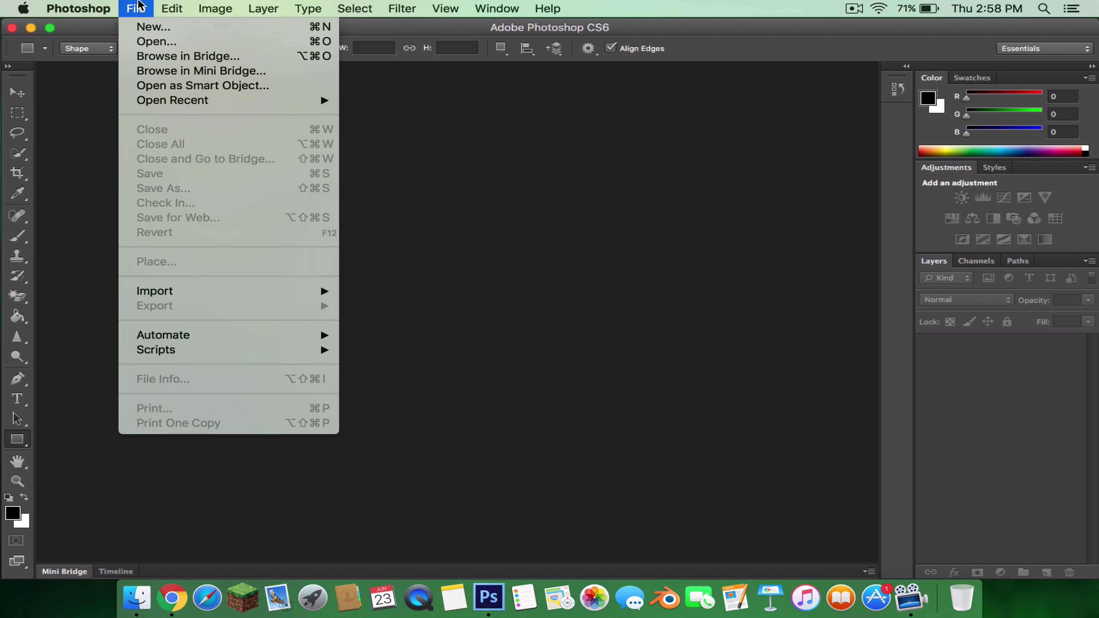
pyautogui.click(143, 28)
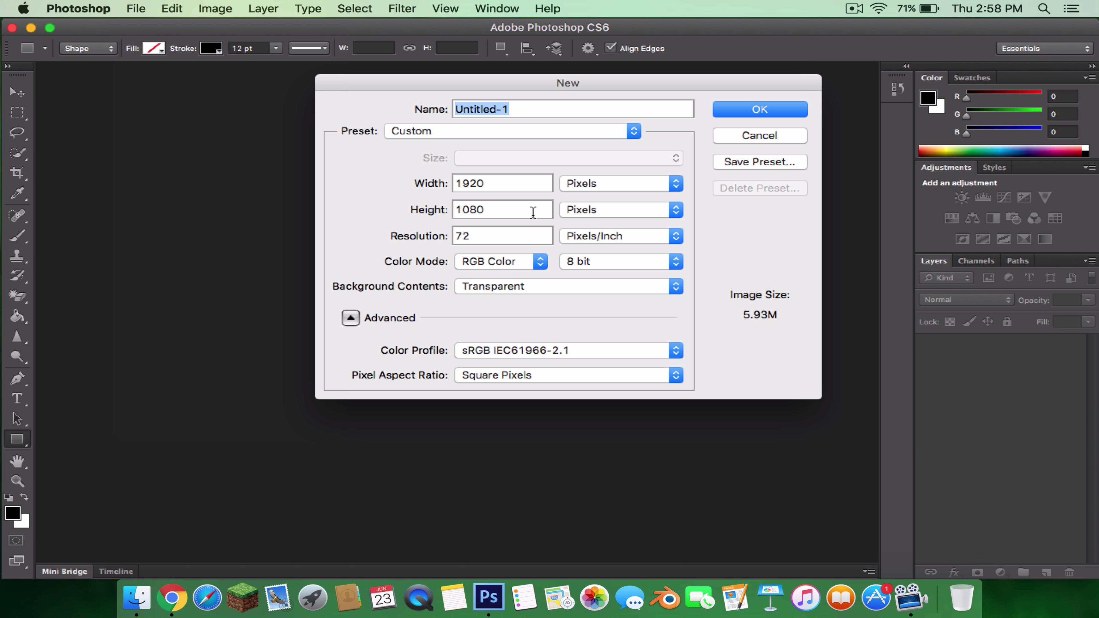
pyautogui.click(528, 261)
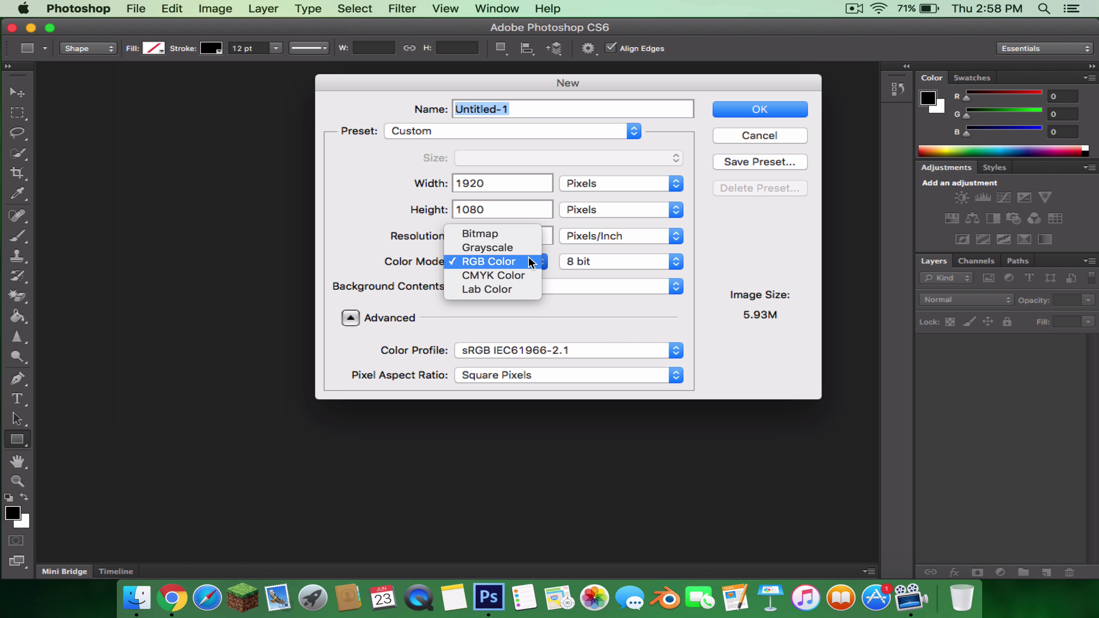
pyautogui.click(527, 260)
pyautogui.click(527, 260)
pyautogui.click(527, 264)
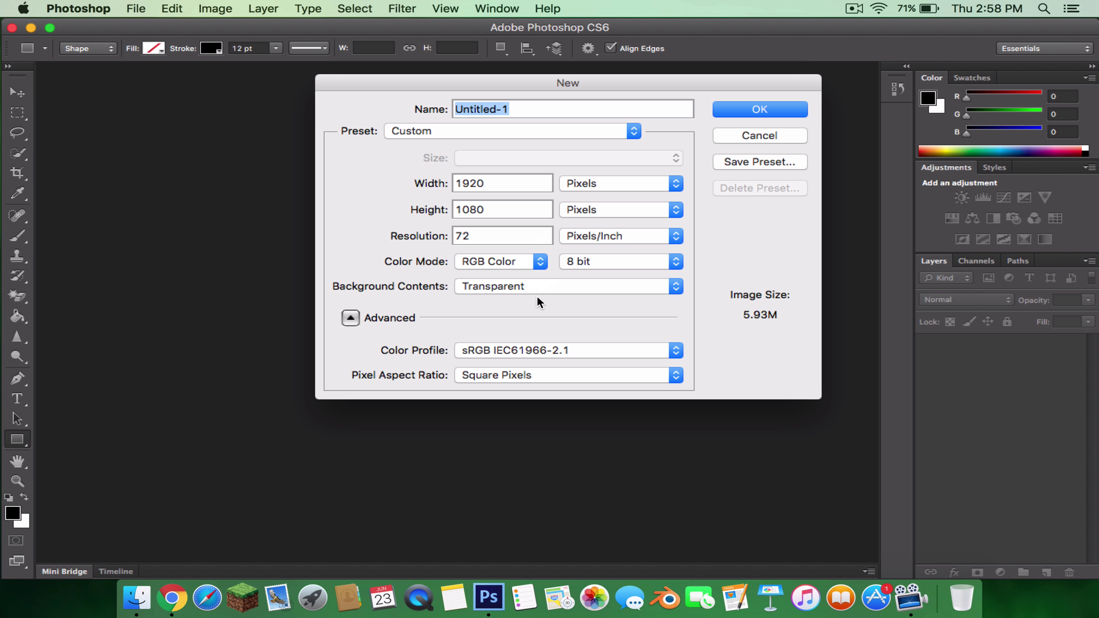
pyautogui.click(530, 288)
pyautogui.click(531, 288)
pyautogui.click(769, 103)
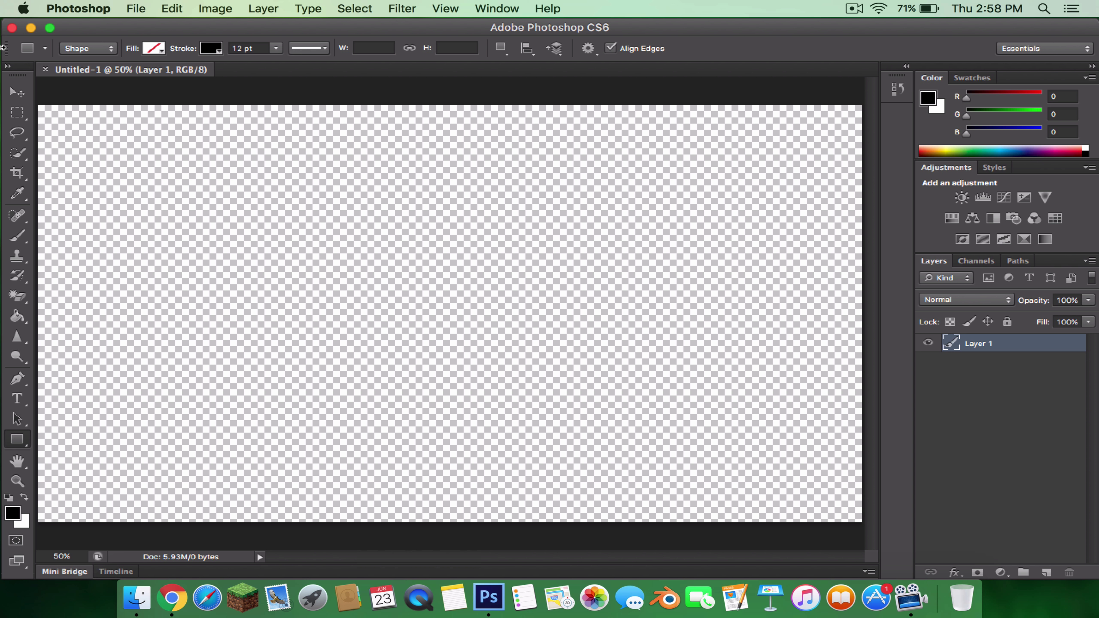
# Step: Set the Rectangle Tool to no fill and a sky-blue 12 pt stroke, then request an exact-size rectangle
pyautogui.moveTo(18, 441); pyautogui.dragTo(40, 444)
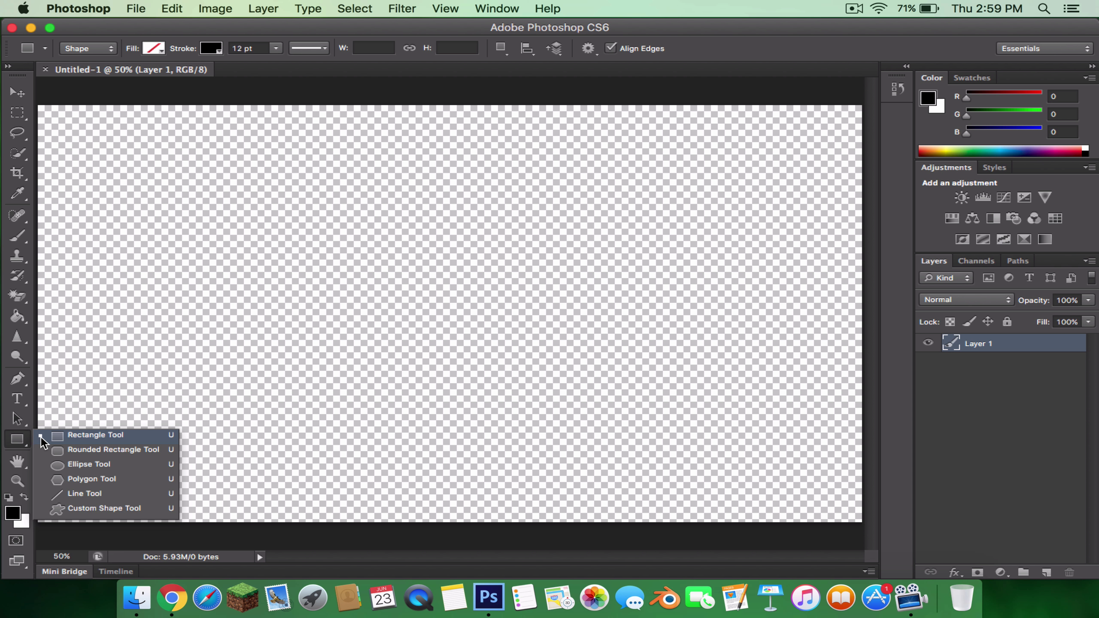
pyautogui.click(41, 436)
pyautogui.click(155, 48)
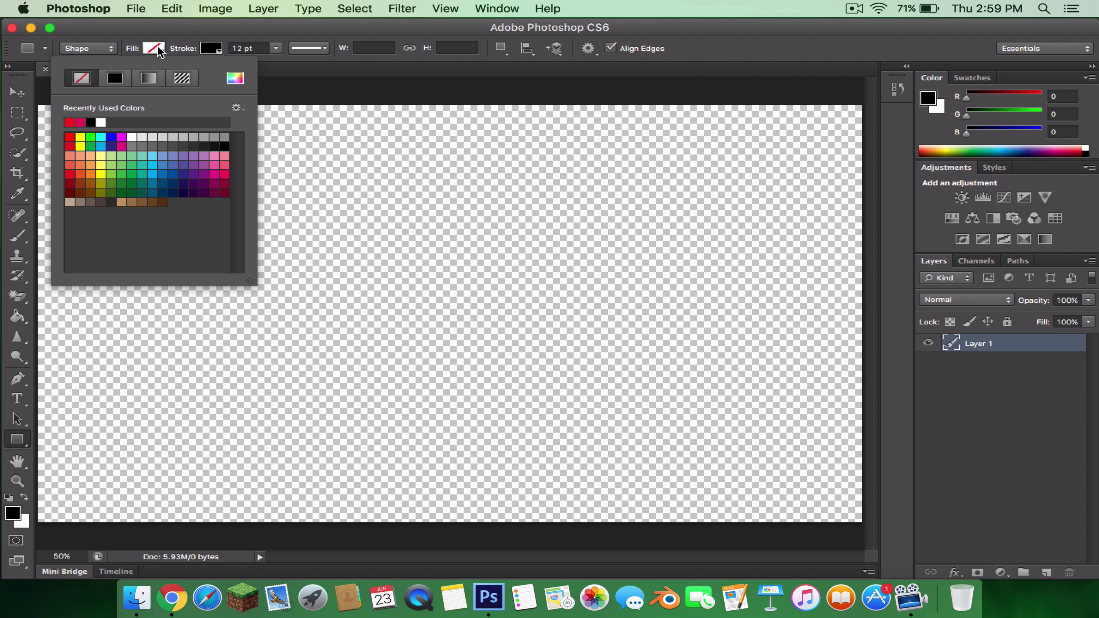
pyautogui.click(211, 48)
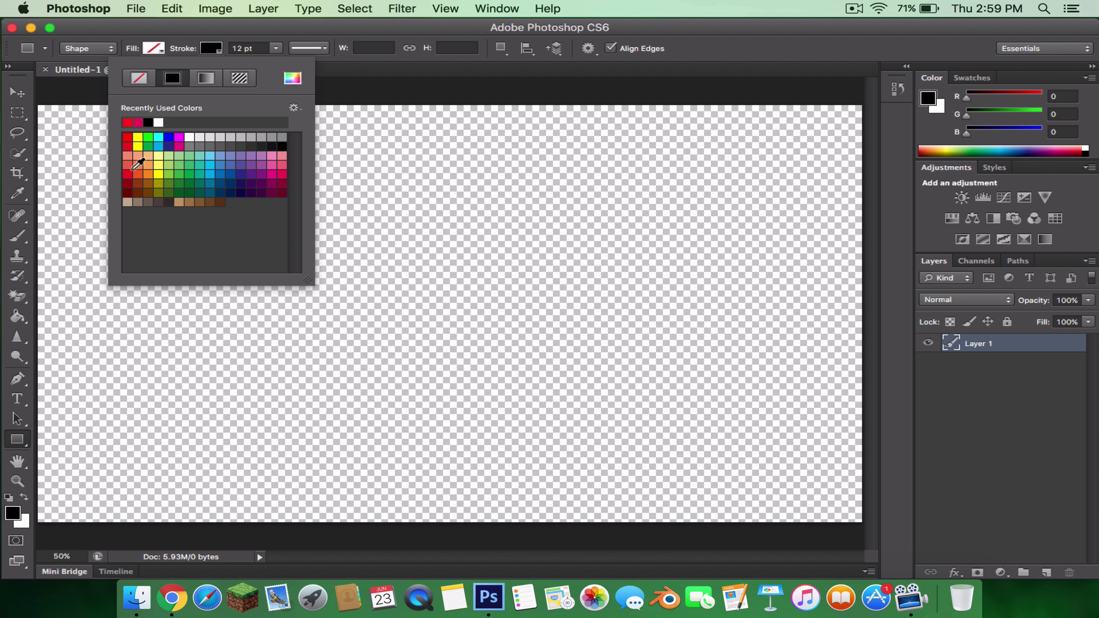
pyautogui.click(148, 137)
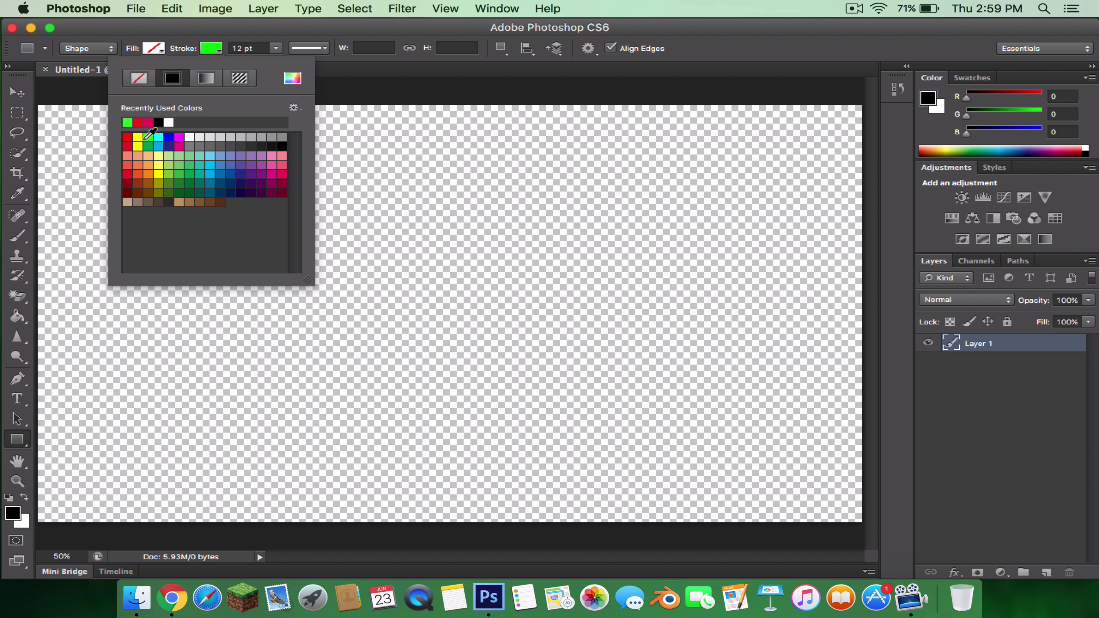
pyautogui.click(210, 174)
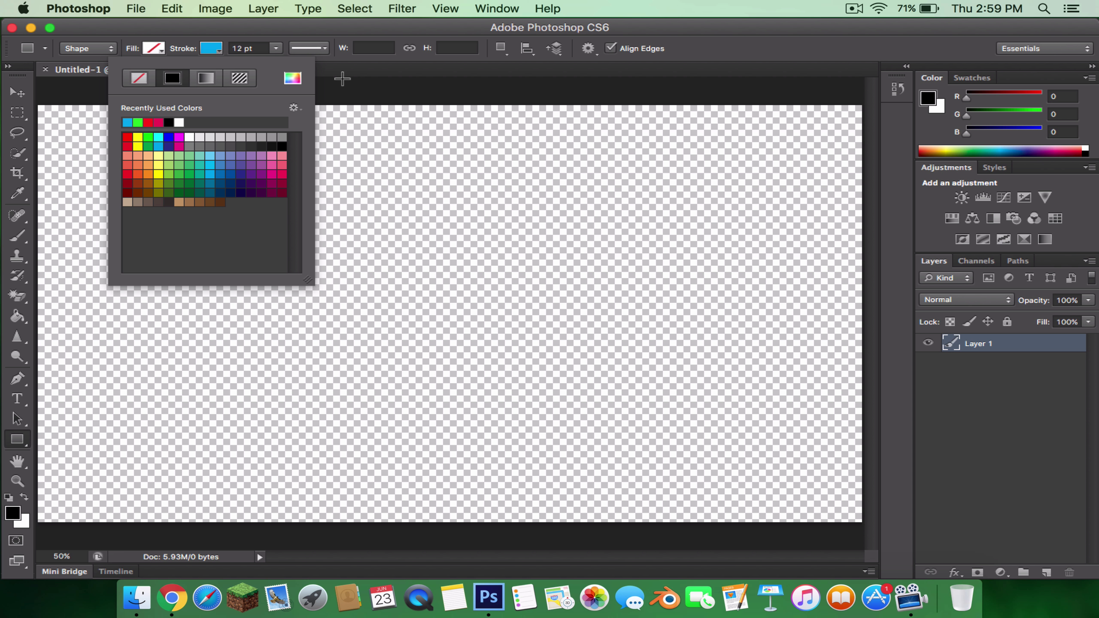
pyautogui.click(666, 220)
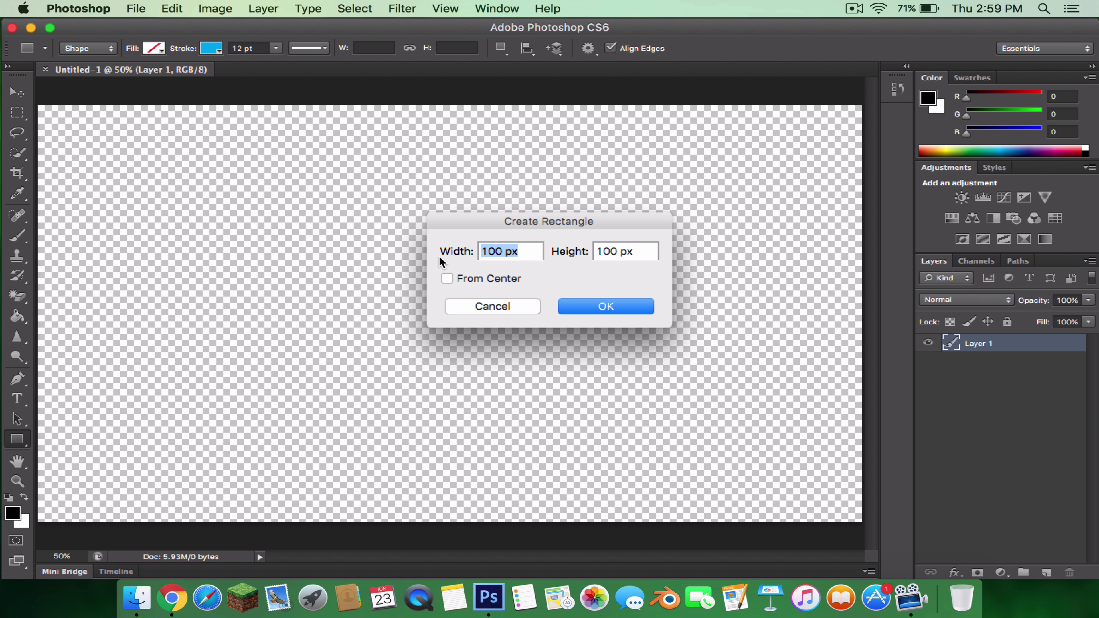
# Step: Create a 480×240 px rectangle and drag it to the canvas's upper-right corner
pyautogui.press('BackSpace')
pyautogui.write('480')
pyautogui.moveTo(628, 251); pyautogui.dragTo(500, 221)
pyautogui.write('2')
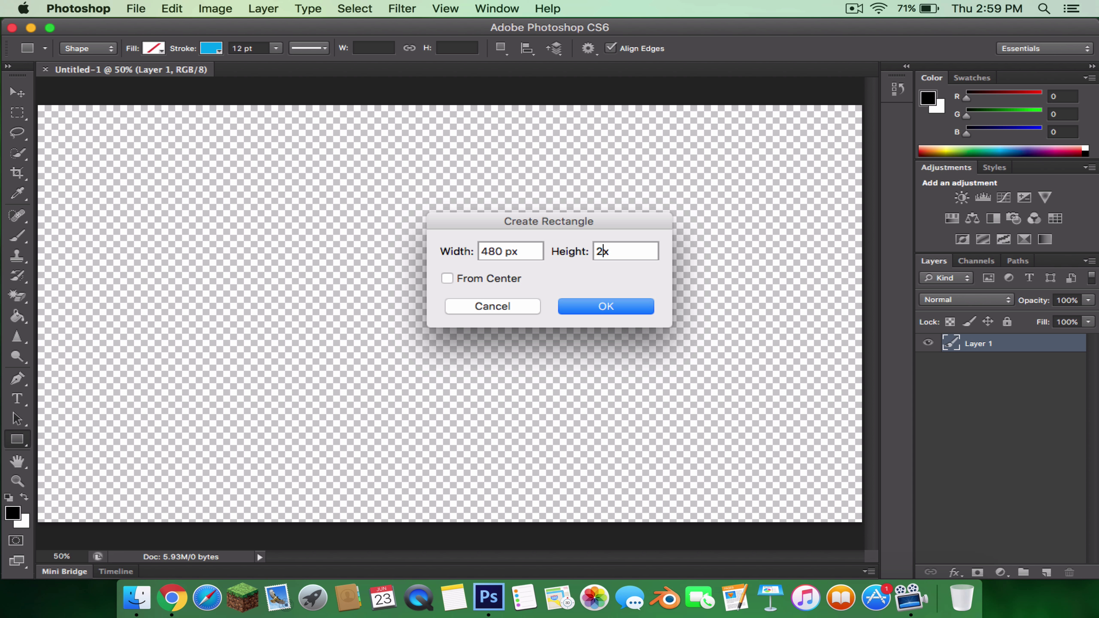
pyautogui.write('40')
pyautogui.press('Delete')
pyautogui.click(616, 306)
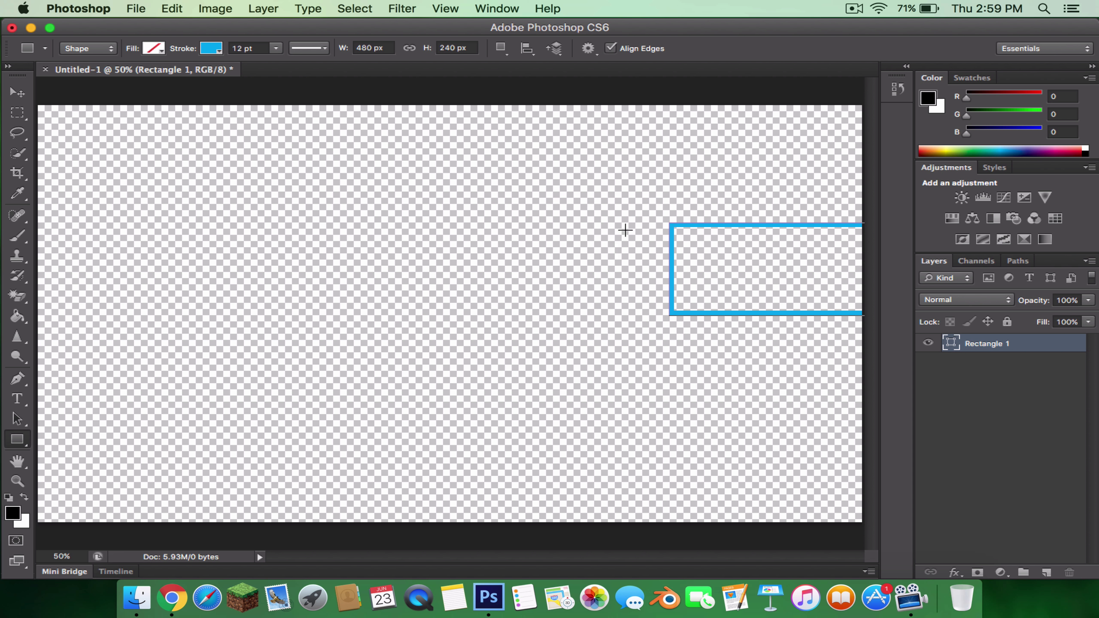
pyautogui.click(13, 92)
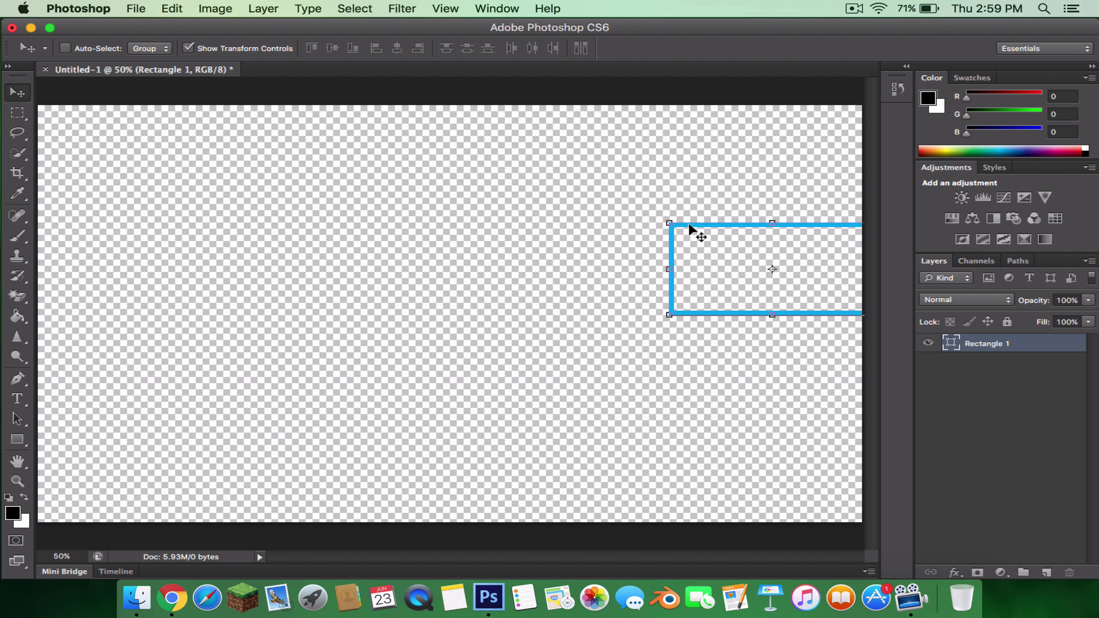
pyautogui.moveTo(693, 223); pyautogui.dragTo(672, 107)
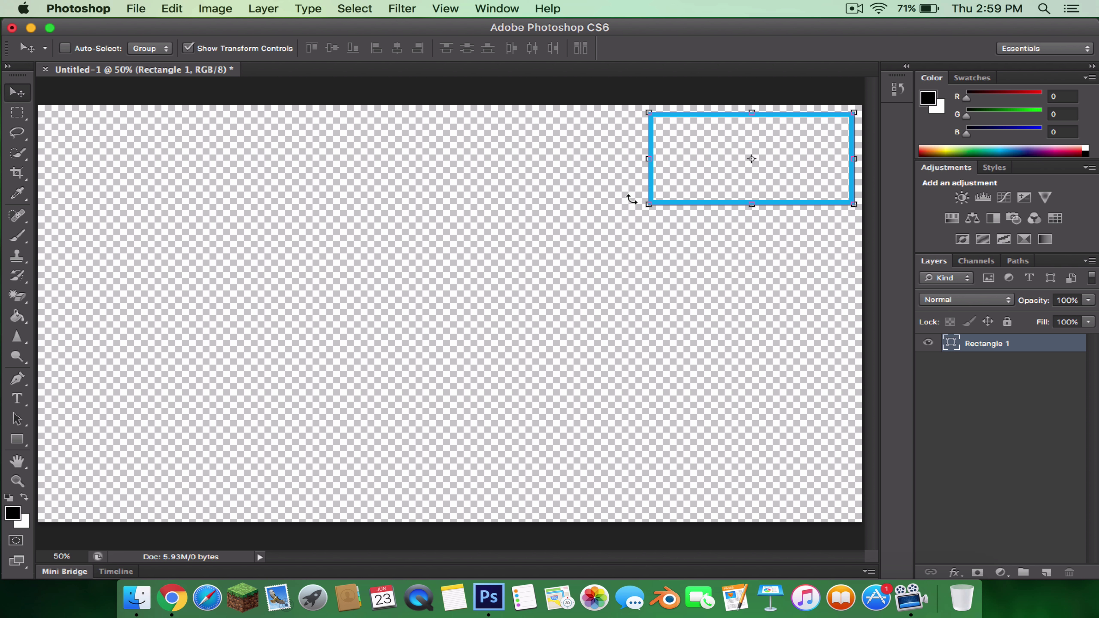
# Step: Give Rectangle 1 Drop Shadow, Outer Glow, Inner Glow, Inner Shadow and Stroke layer effects
pyautogui.rightClick(968, 343)
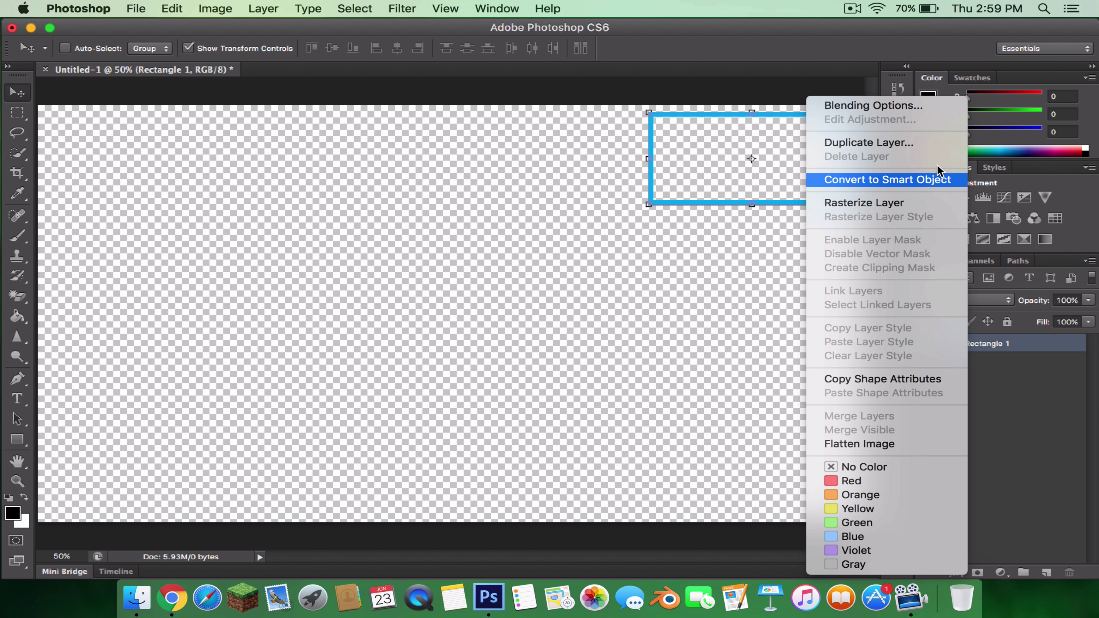
pyautogui.click(918, 105)
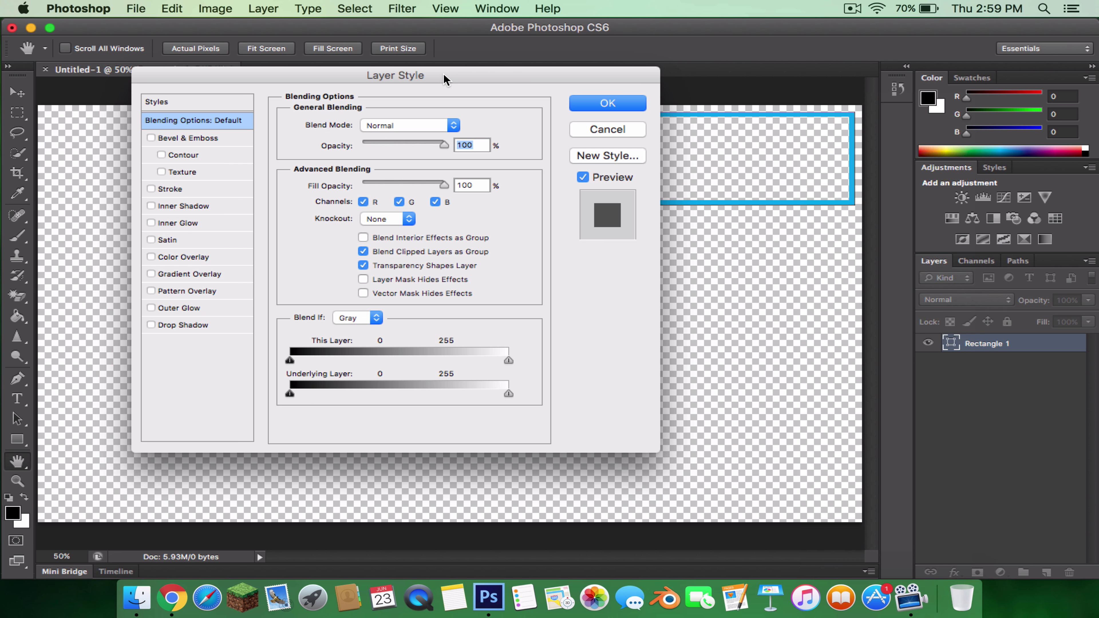
pyautogui.moveTo(440, 78); pyautogui.dragTo(317, 63)
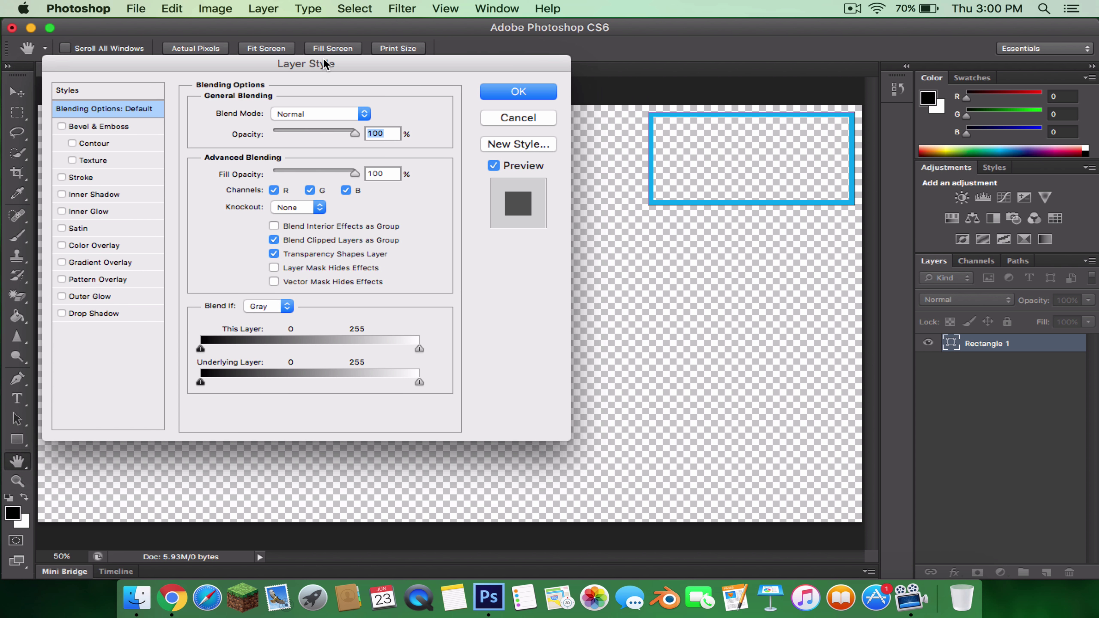
pyautogui.click(54, 318)
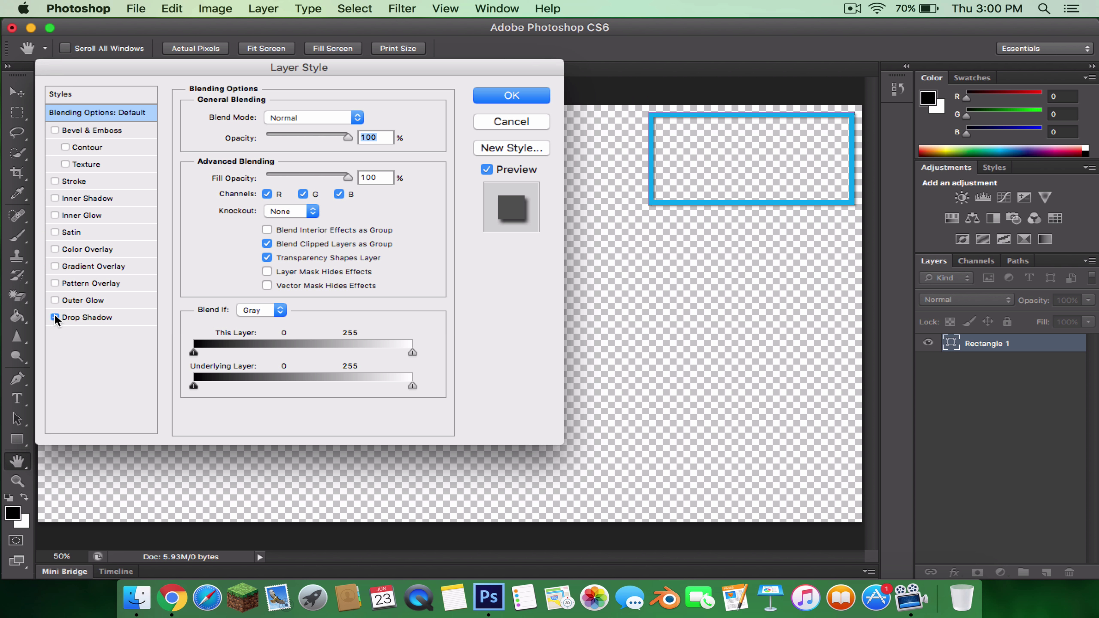
pyautogui.click(55, 300)
pyautogui.click(55, 215)
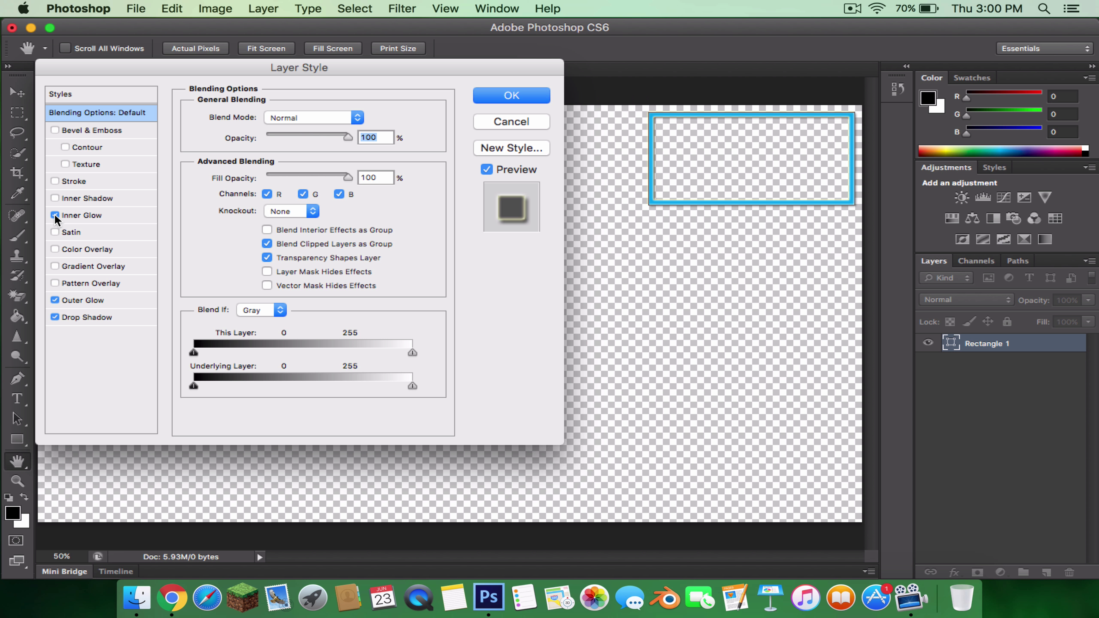
pyautogui.click(55, 198)
pyautogui.click(55, 179)
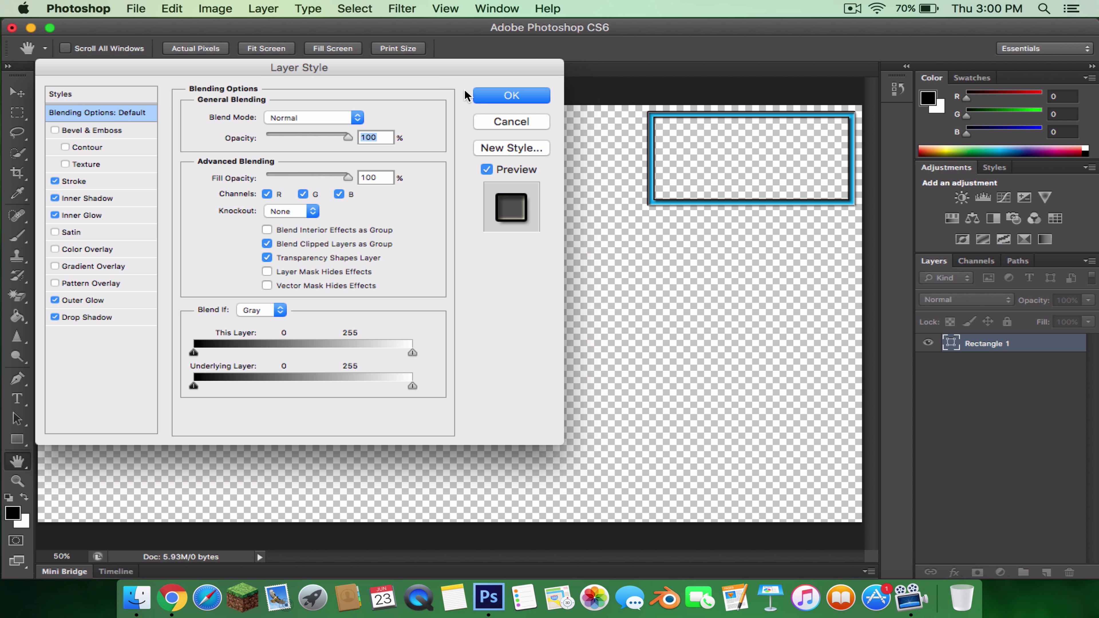
pyautogui.click(509, 99)
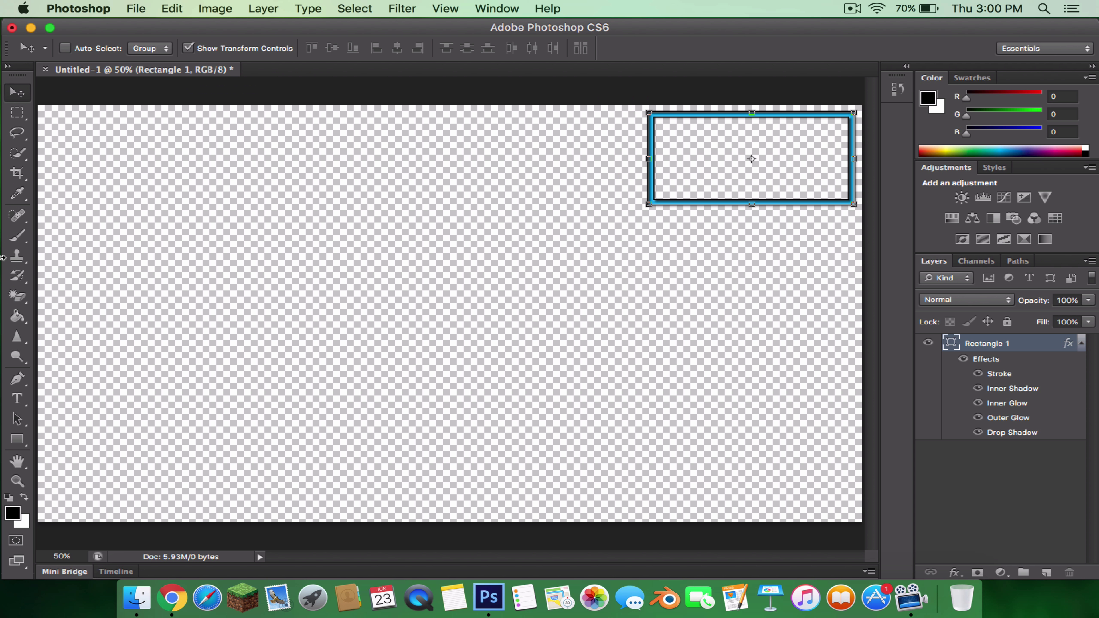
pyautogui.click(17, 399)
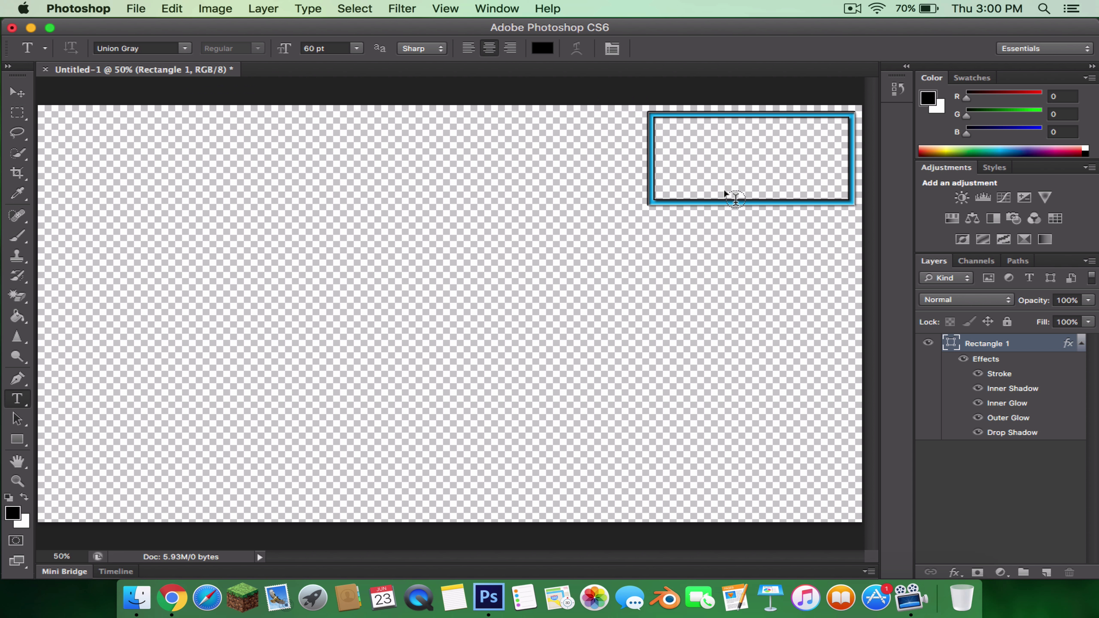
# Step: Type 'YOUR NAME' in the rectangle and move it down onto the rectangle's bottom edge
pyautogui.click(693, 189)
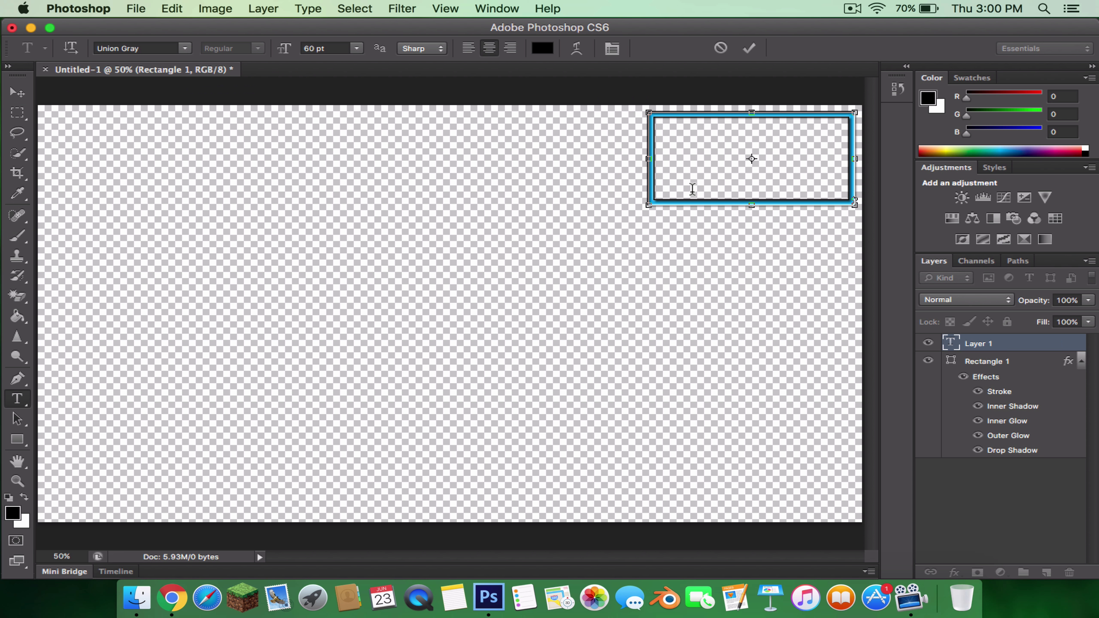
pyautogui.write('YOUR NAM')
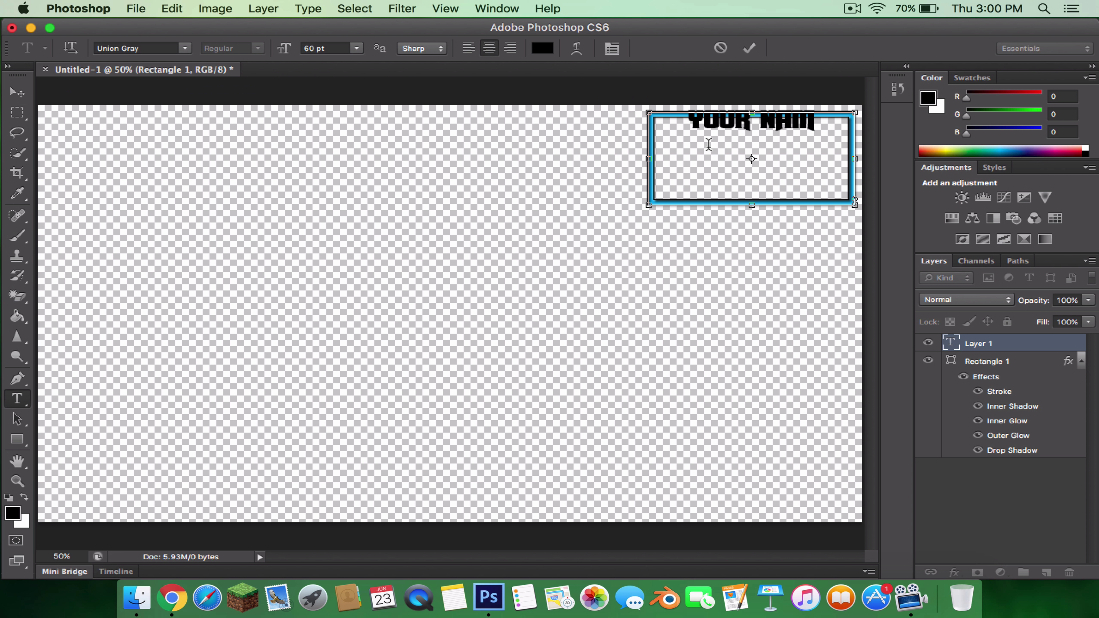
pyautogui.write('E')
pyautogui.click(749, 47)
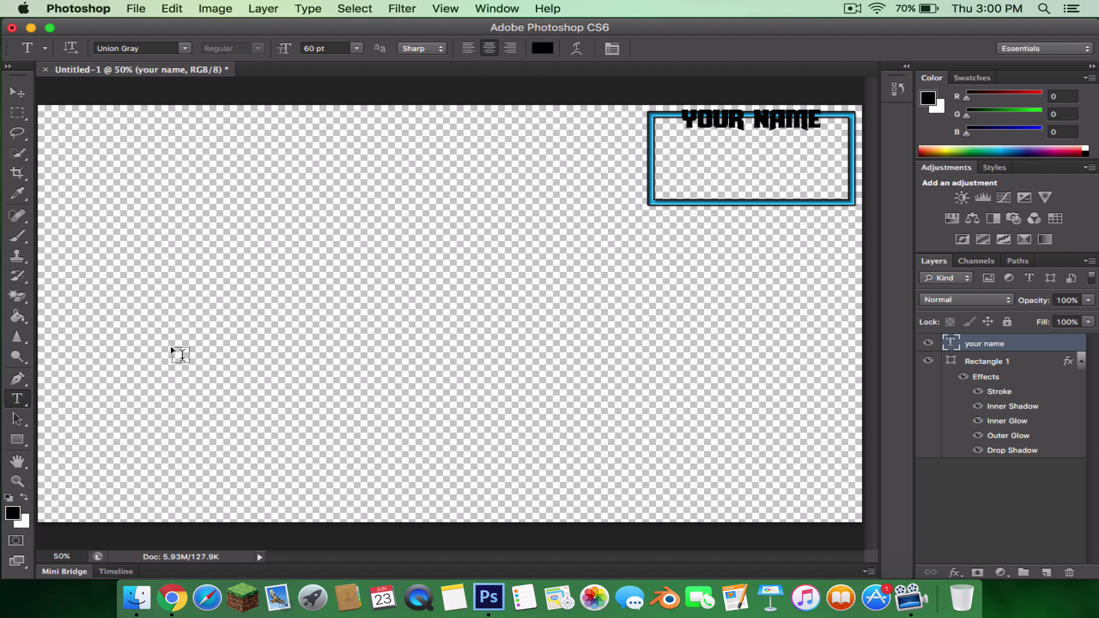
pyautogui.click(14, 94)
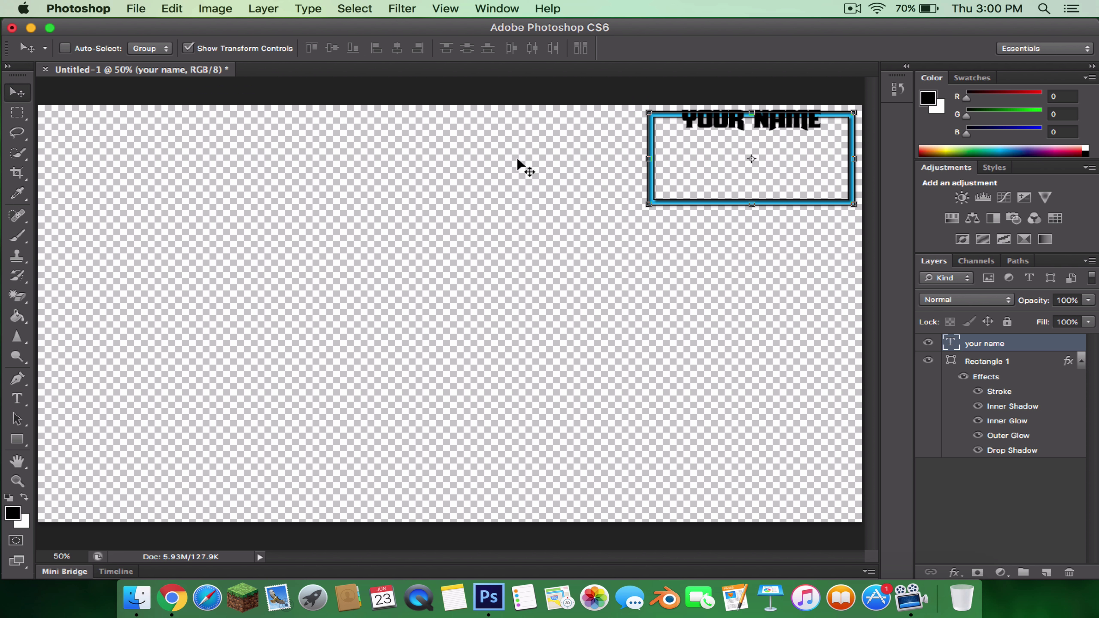
pyautogui.moveTo(744, 114); pyautogui.dragTo(724, 193)
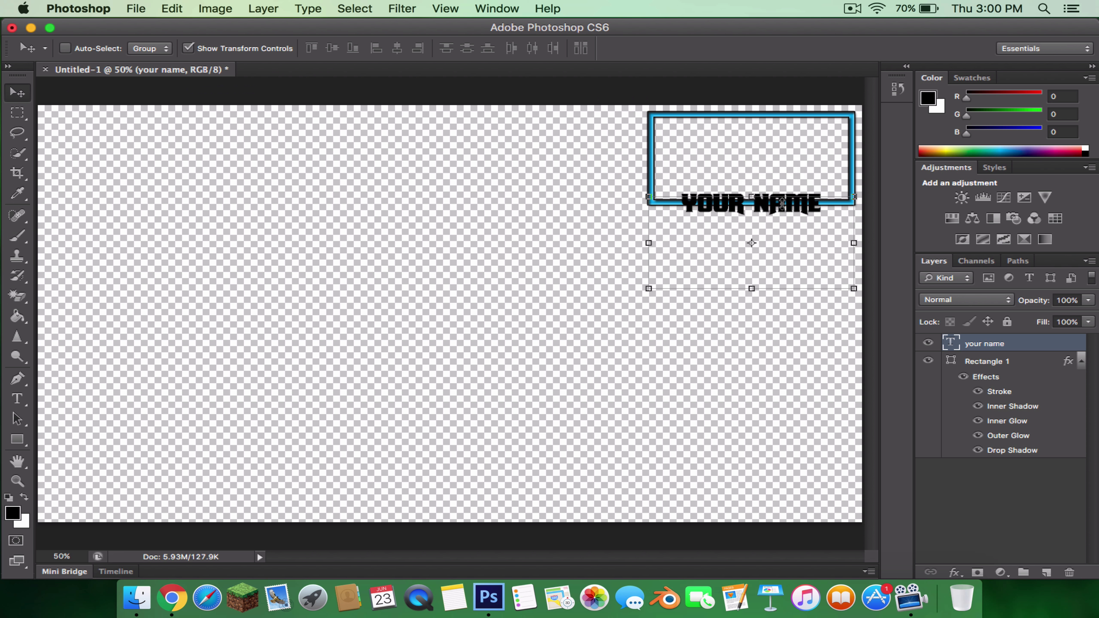
# Step: In the YOUR NAME layer's Blending Options, enable Drop Shadow, Outer Glow, Inner Glow and Stroke
pyautogui.rightClick(987, 342)
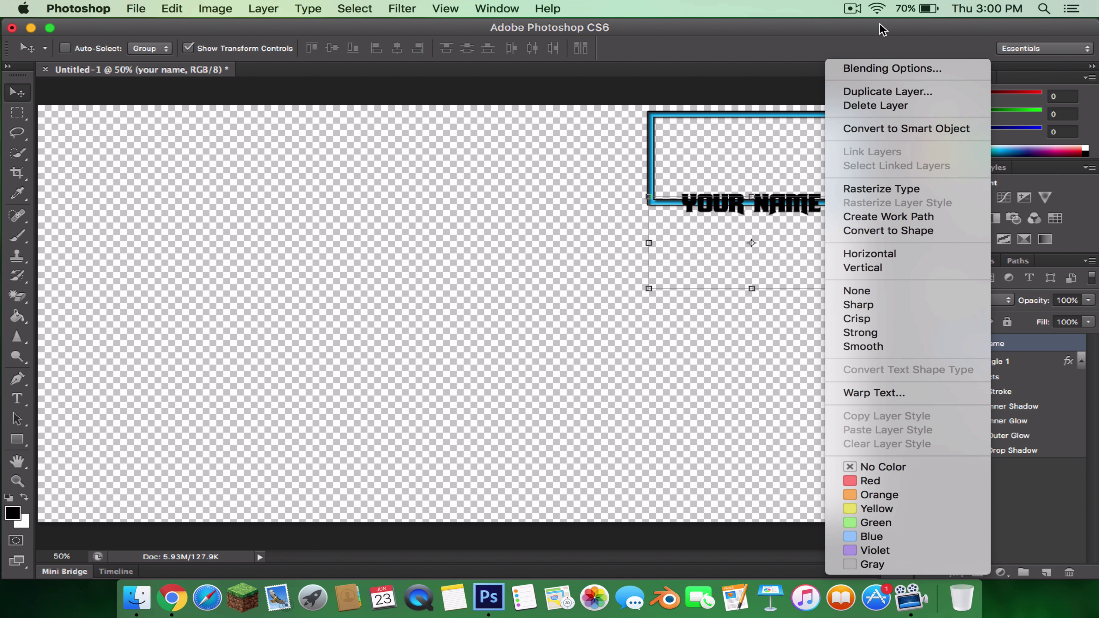
pyautogui.click(889, 68)
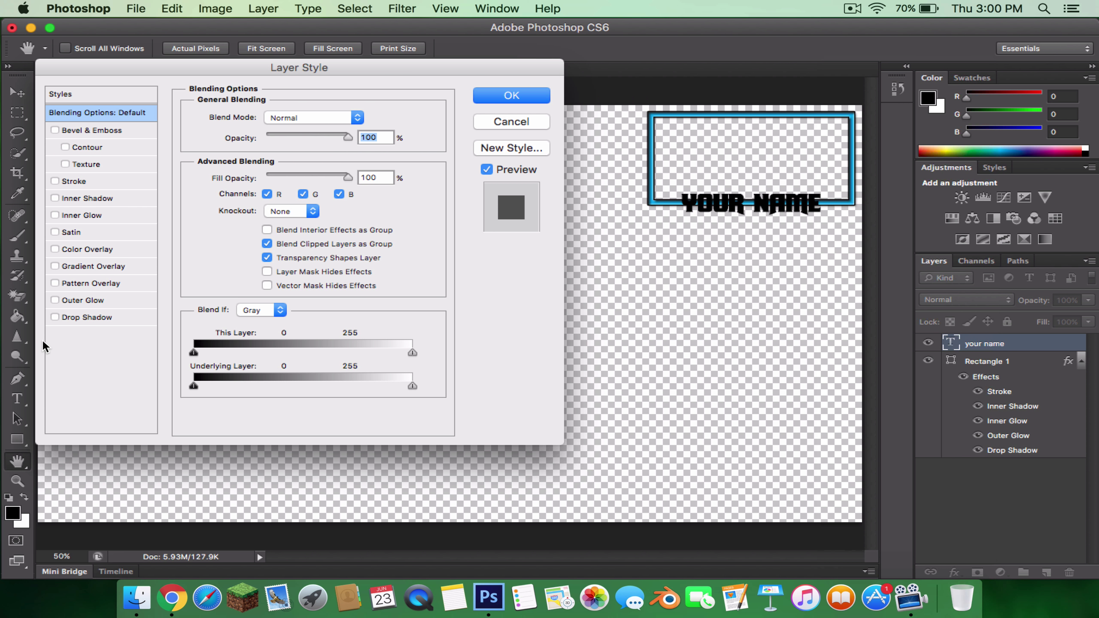
pyautogui.click(54, 317)
pyautogui.click(54, 300)
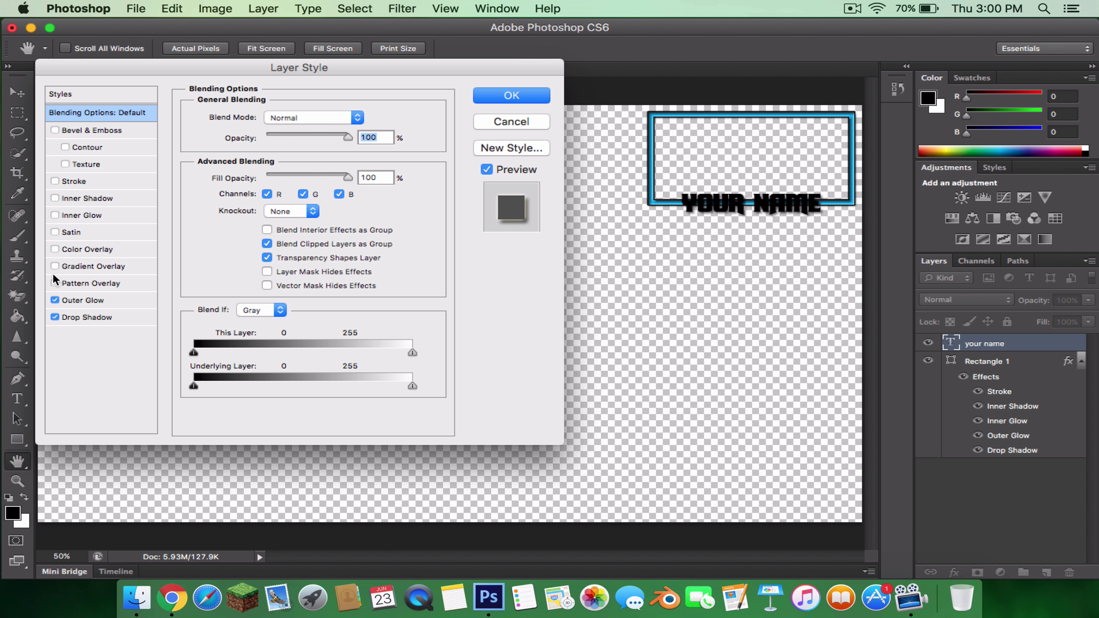
pyautogui.click(55, 232)
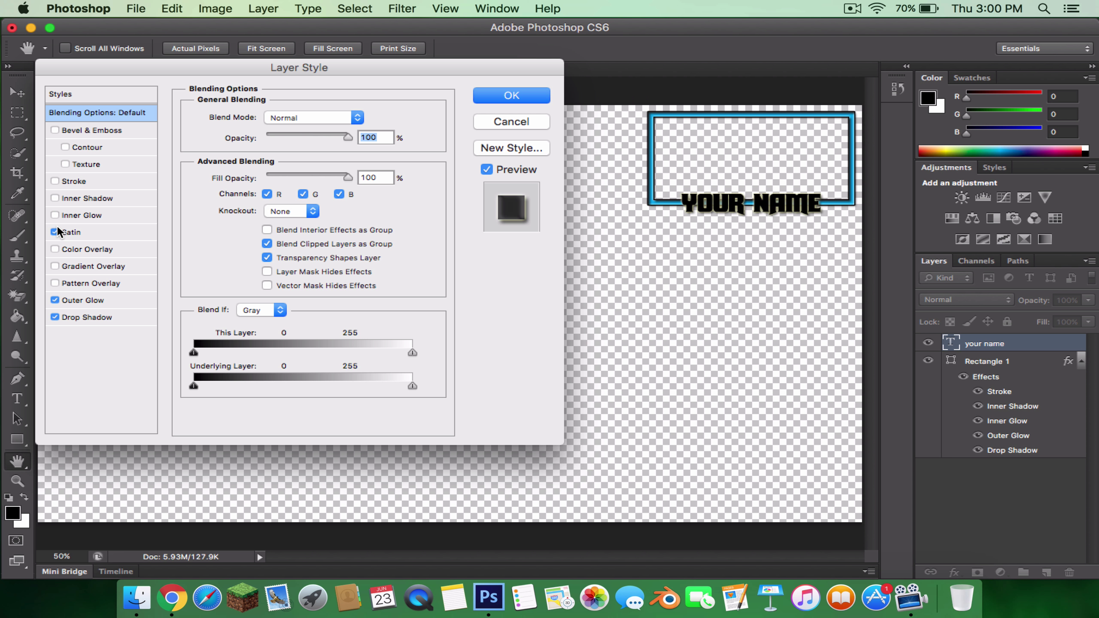
pyautogui.click(55, 232)
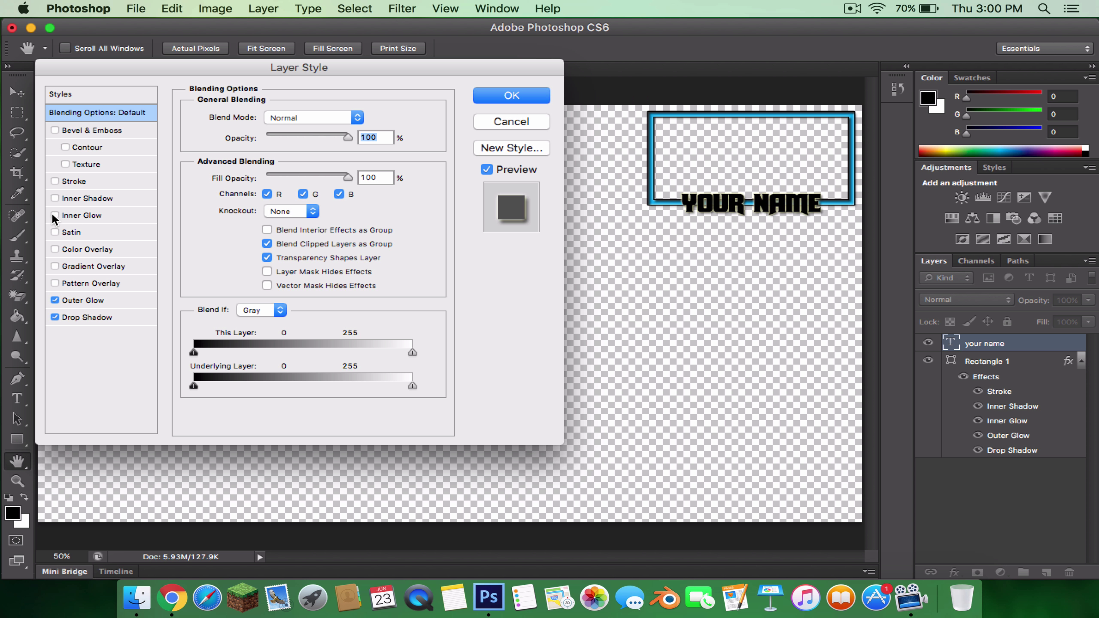
pyautogui.click(55, 216)
pyautogui.click(55, 182)
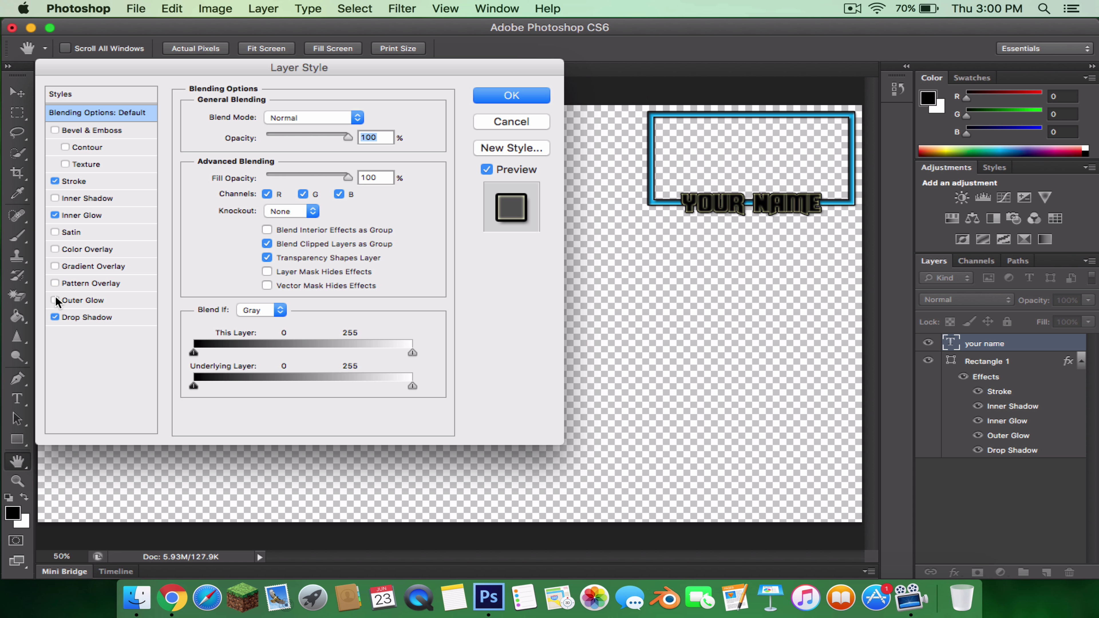
# Step: Drop the Stroke and Pattern Overlay and enable a Color Overlay on the text
pyautogui.click(54, 317)
pyautogui.click(54, 317)
pyautogui.click(55, 215)
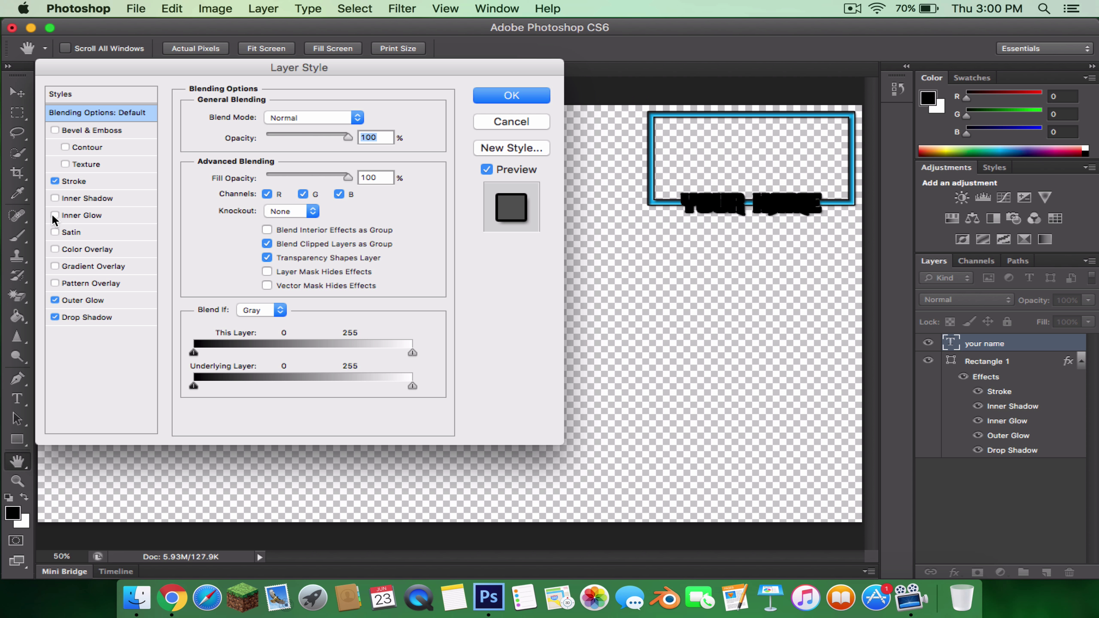
pyautogui.click(54, 214)
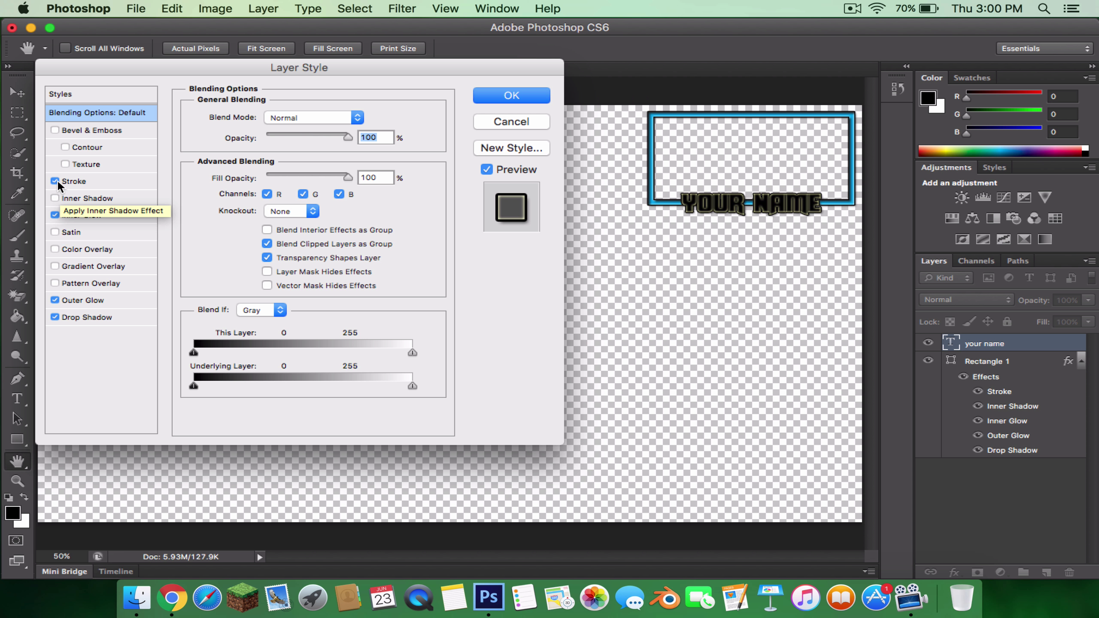
pyautogui.click(78, 181)
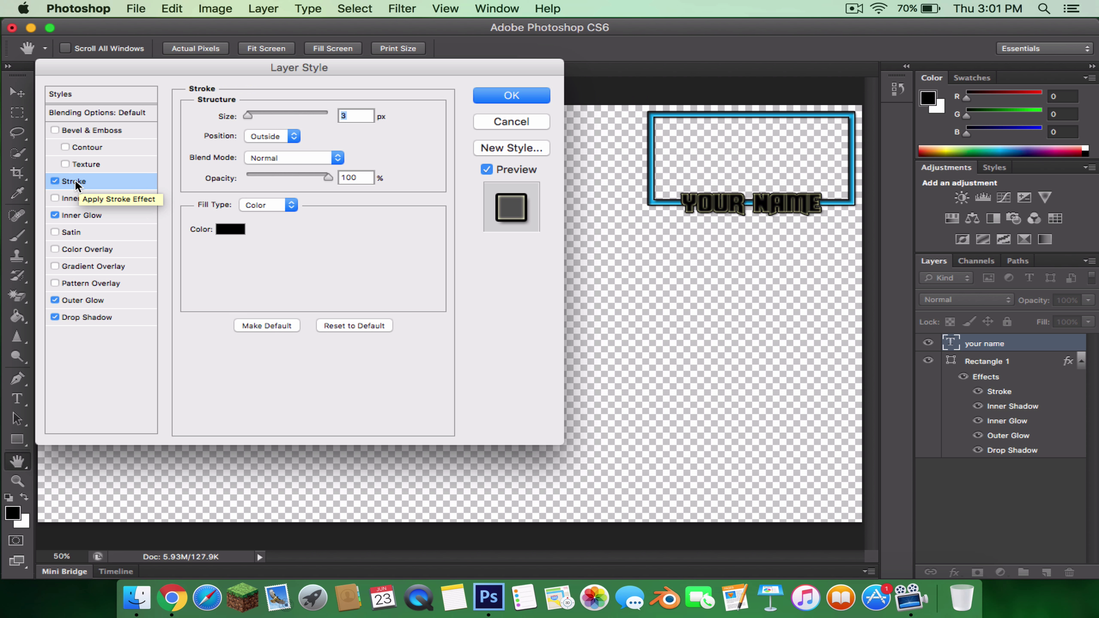
pyautogui.click(55, 181)
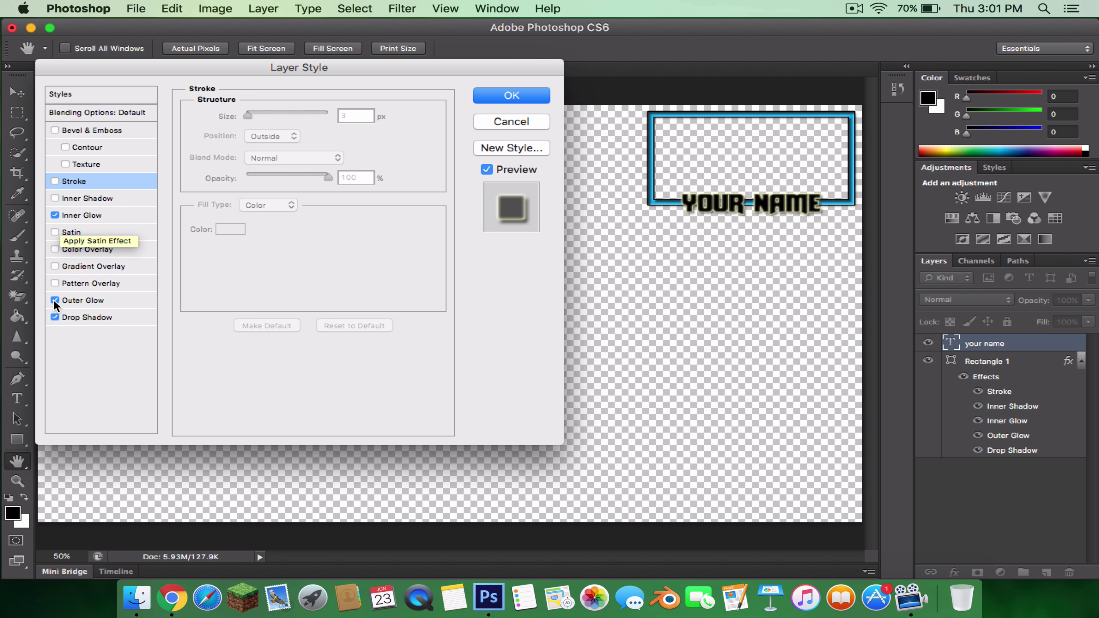
pyautogui.click(54, 279)
pyautogui.click(56, 266)
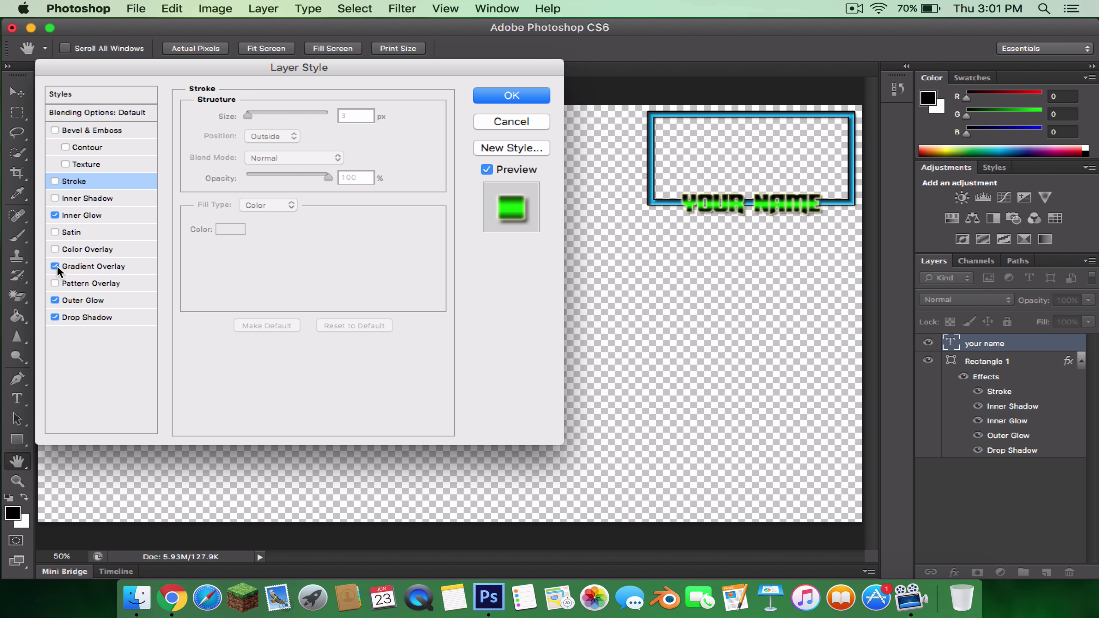
pyautogui.click(55, 249)
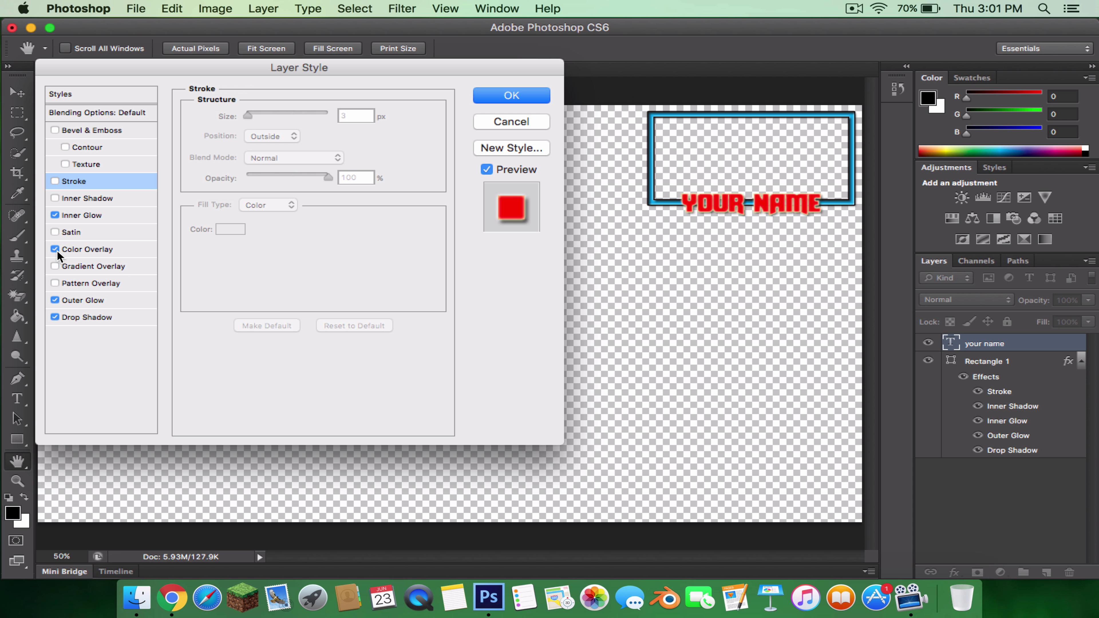
pyautogui.click(82, 249)
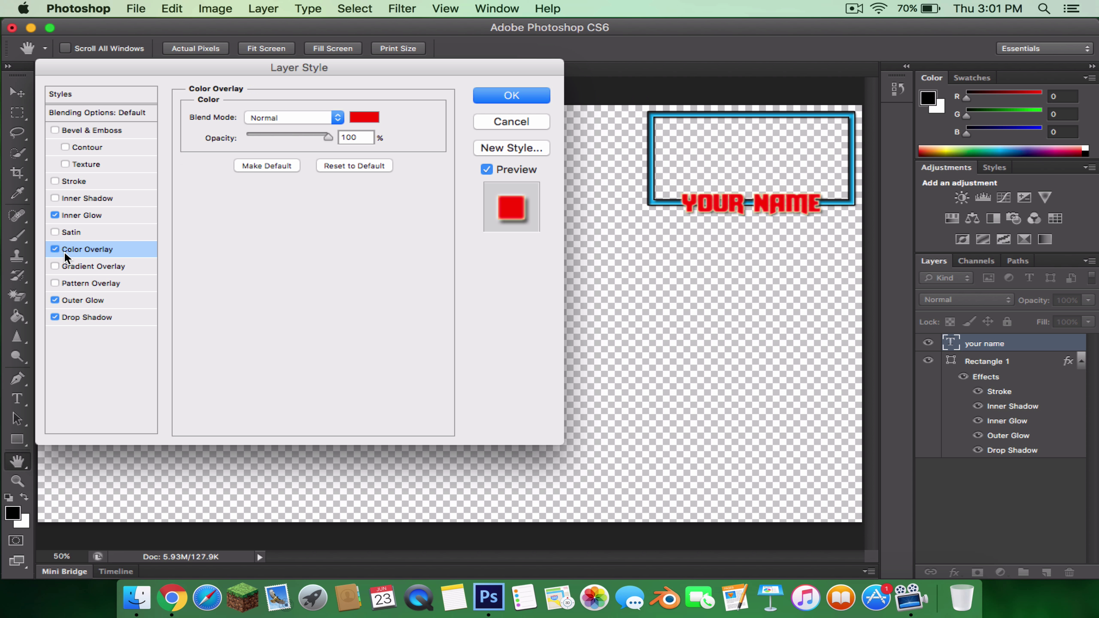
# Step: Change the text's Color Overlay colour to light blue #00a8ff
pyautogui.click(364, 115)
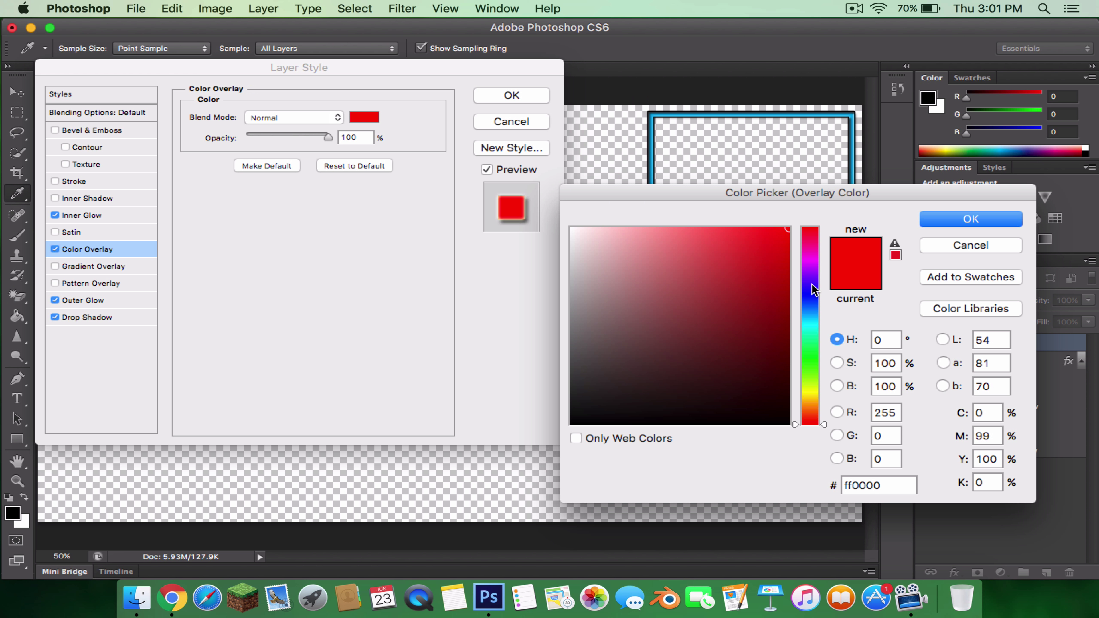
pyautogui.click(814, 297)
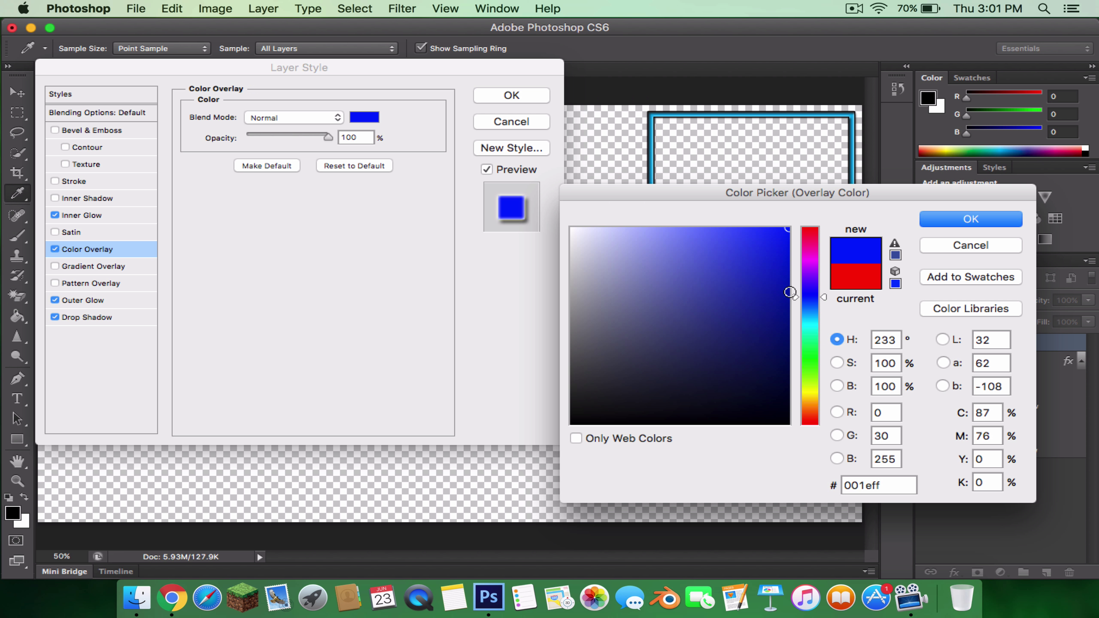
pyautogui.moveTo(791, 290); pyautogui.dragTo(792, 315)
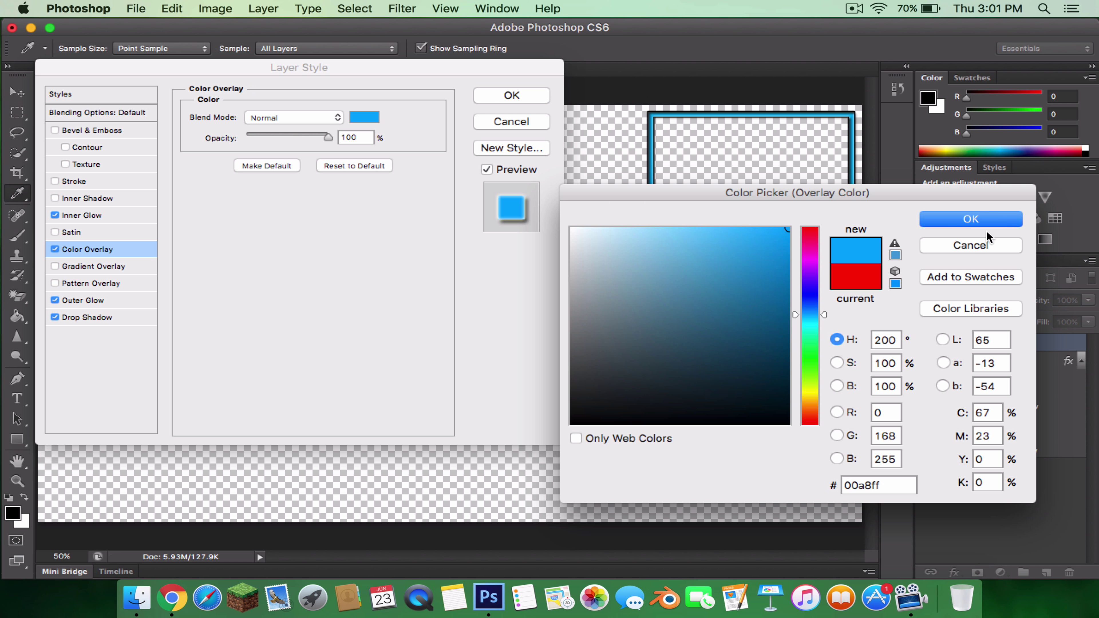
pyautogui.click(997, 220)
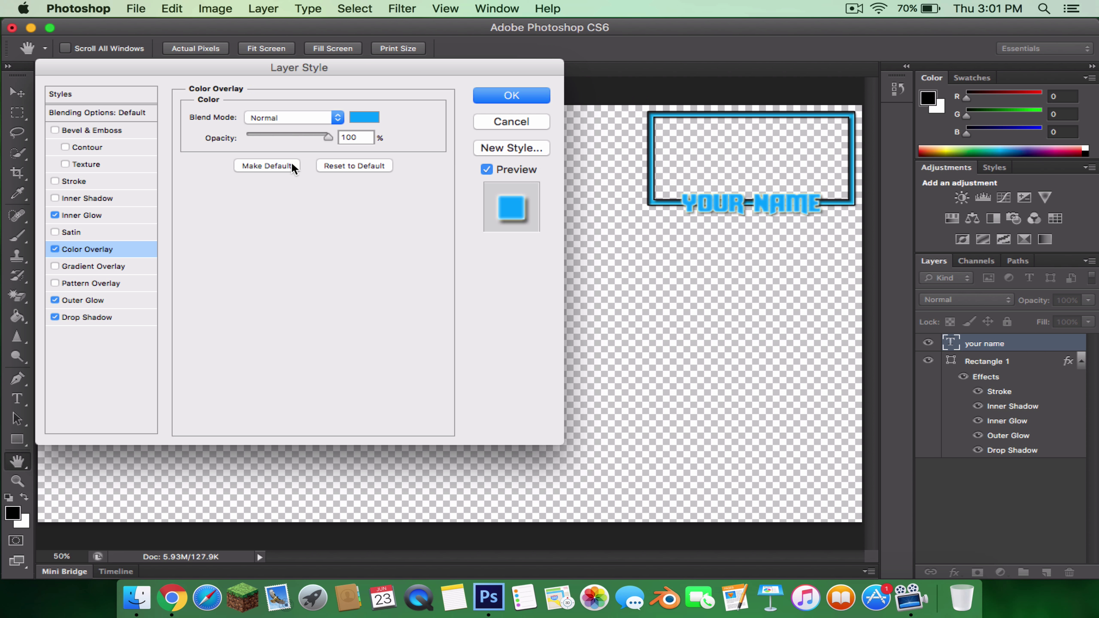
# Step: Make the text's Inner Glow white and apply the layer styles
pyautogui.click(86, 215)
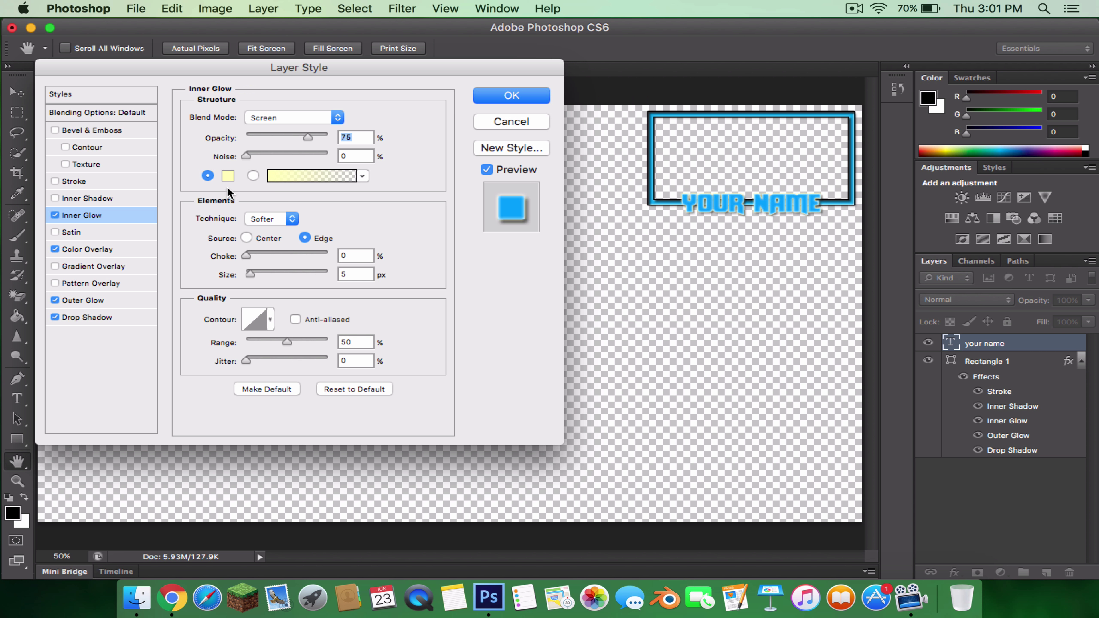
pyautogui.click(228, 175)
pyautogui.click(571, 227)
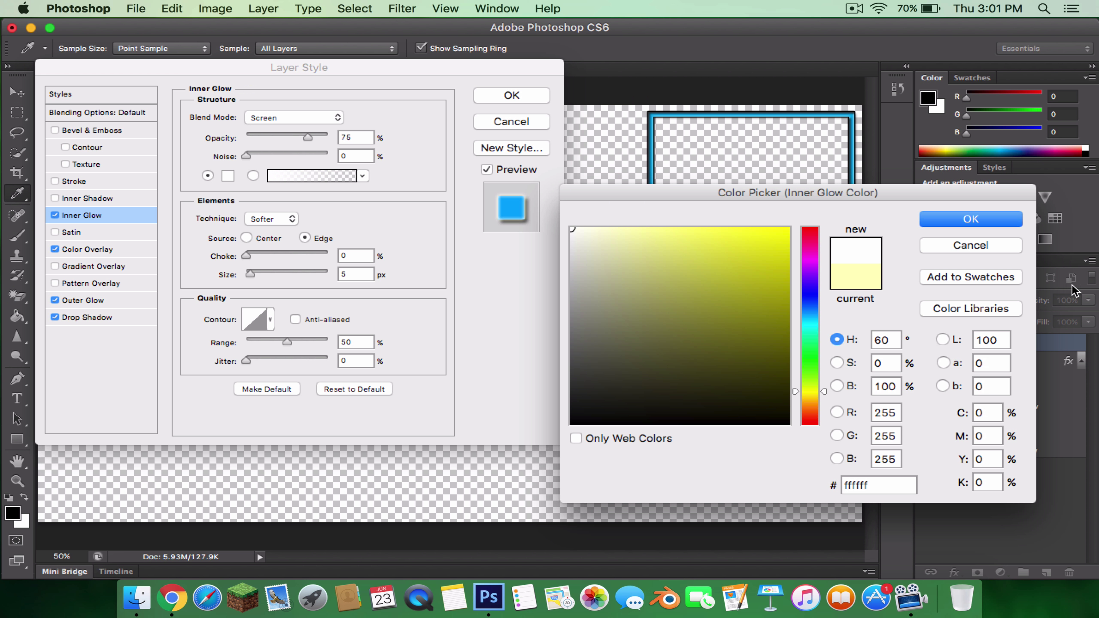
pyautogui.click(971, 219)
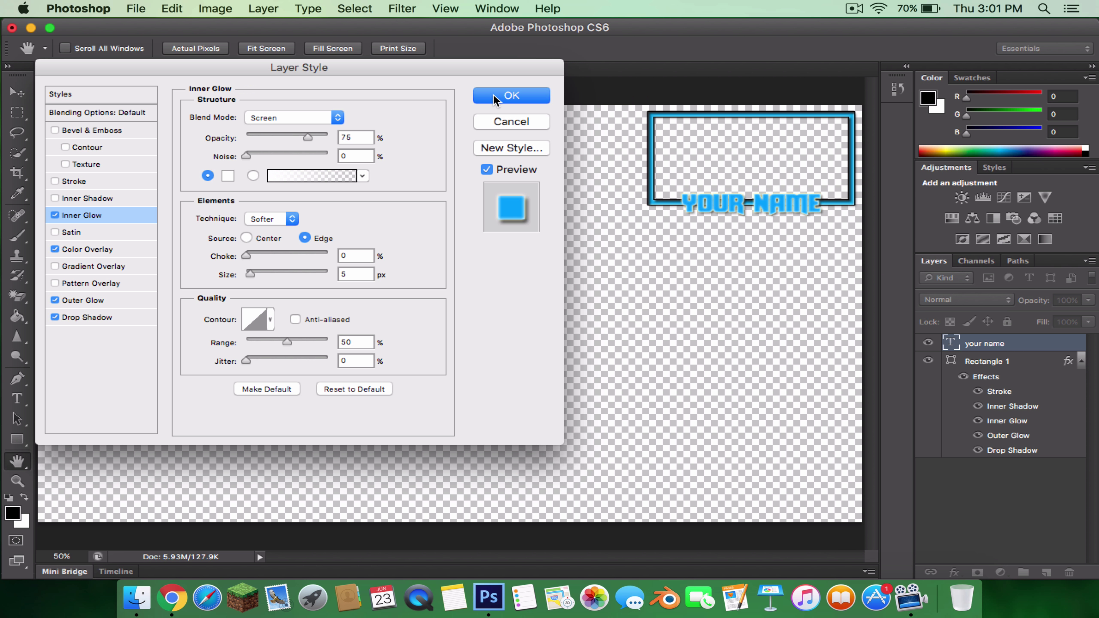
pyautogui.click(493, 95)
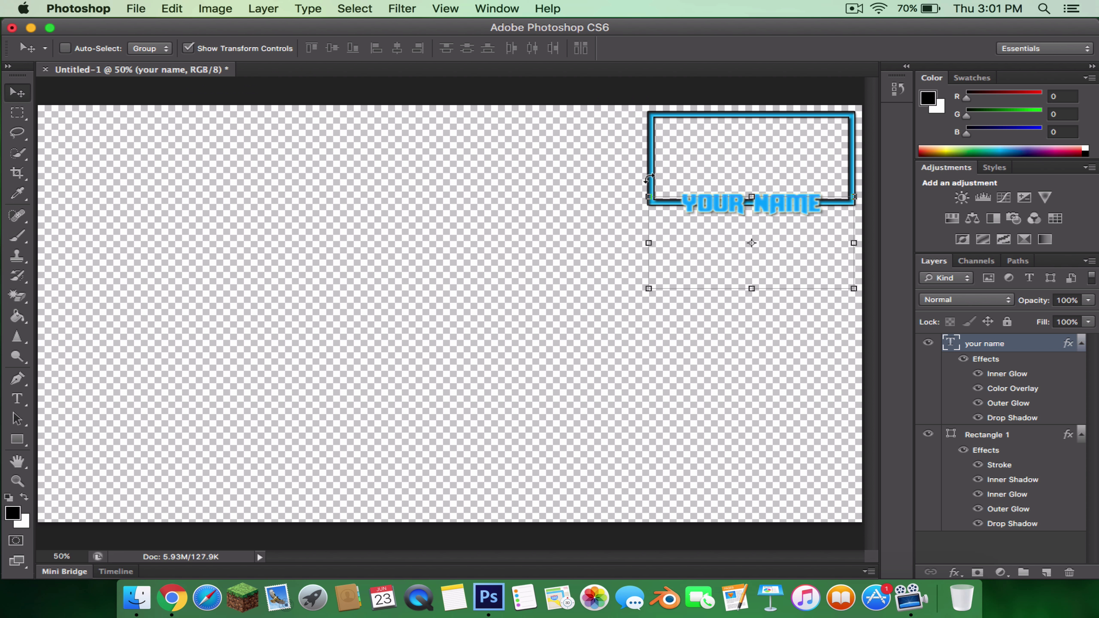
# Step: Scale the YOUR NAME text up slightly and shift it right along the rectangle's lower edge
pyautogui.click(641, 190)
pyautogui.moveTo(642, 190); pyautogui.dragTo(544, 171)
pyautogui.moveTo(540, 183); pyautogui.dragTo(630, 189)
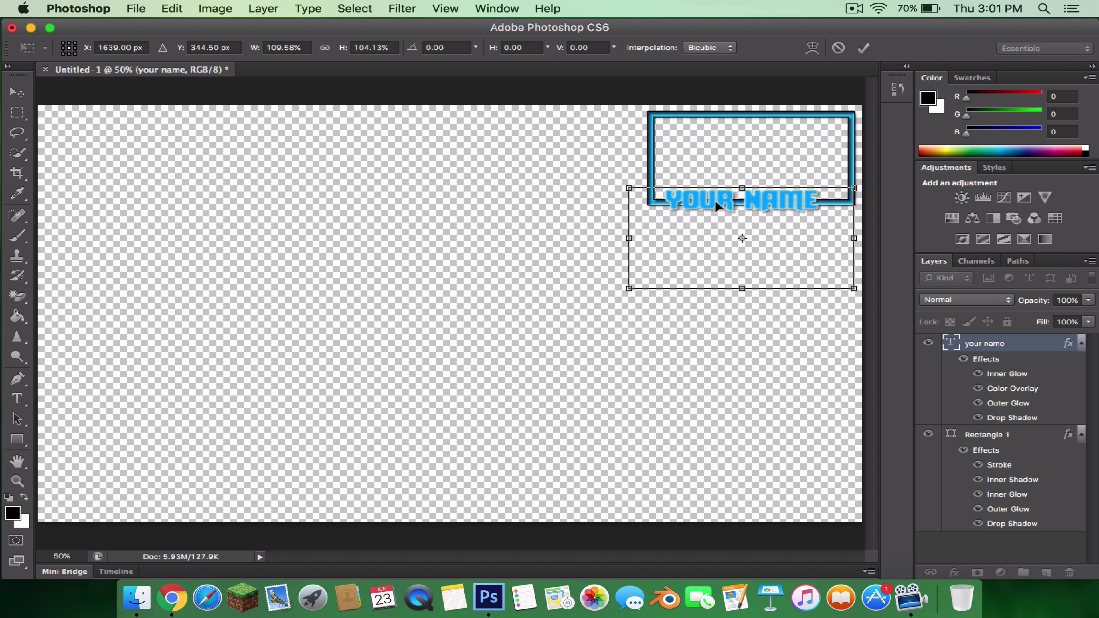
pyautogui.click(863, 47)
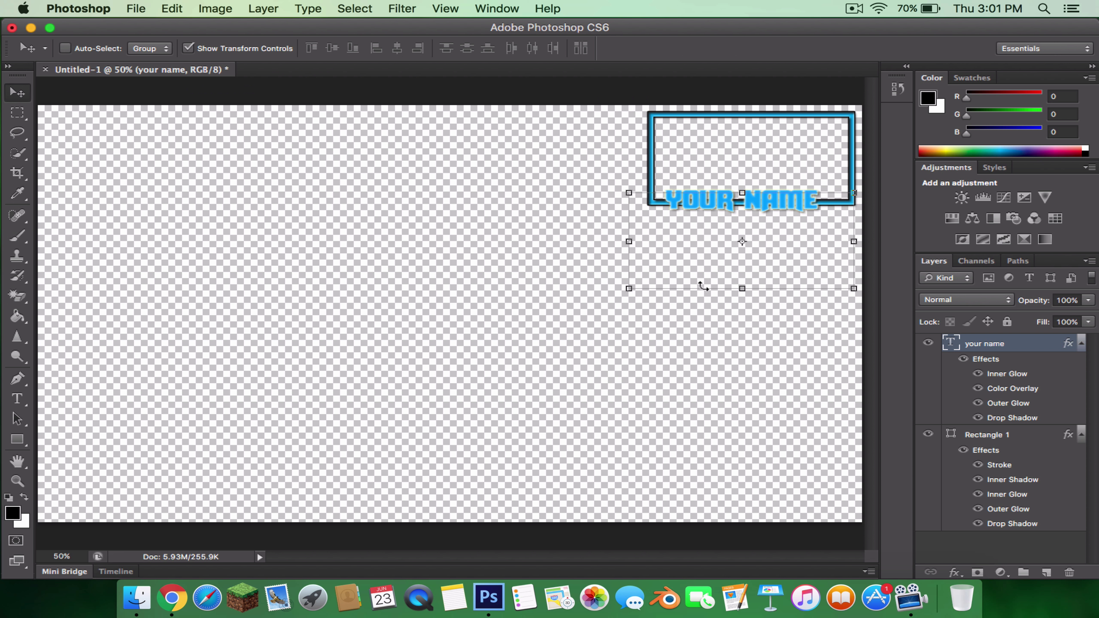
pyautogui.moveTo(625, 135); pyautogui.dragTo(611, 155)
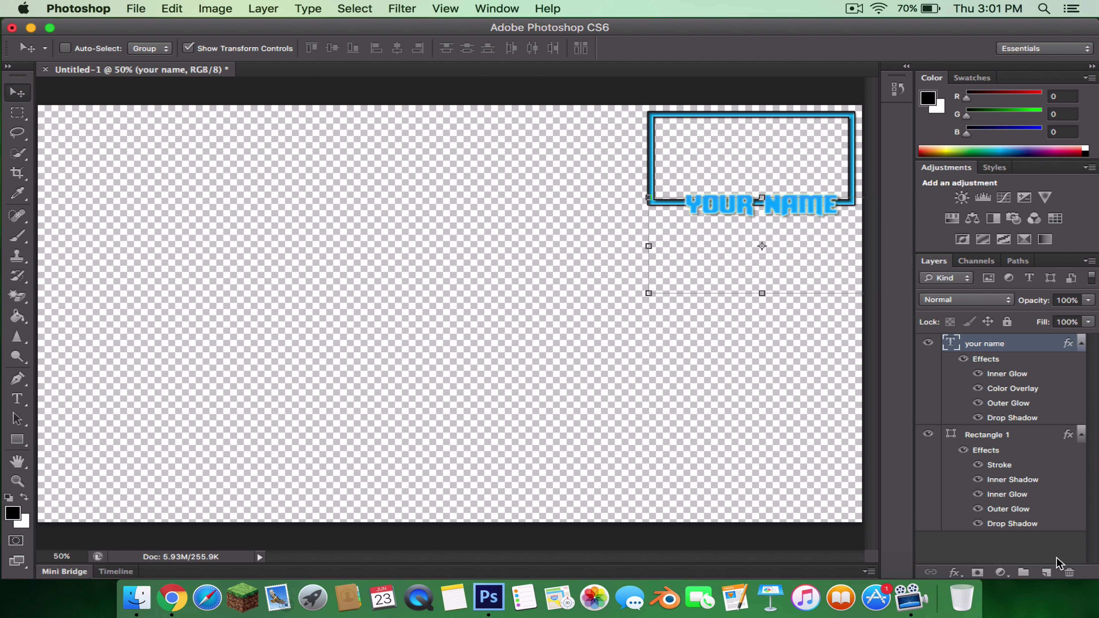